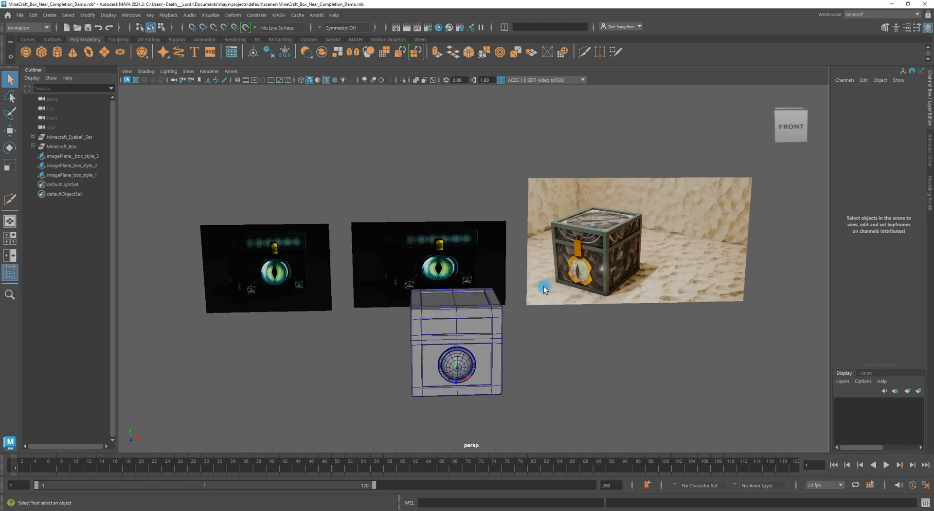
Examine the near-complete Minecraft chest model beside its three reference image planes from several angles.
alt+middle_drag(525, 271, 562, 273)
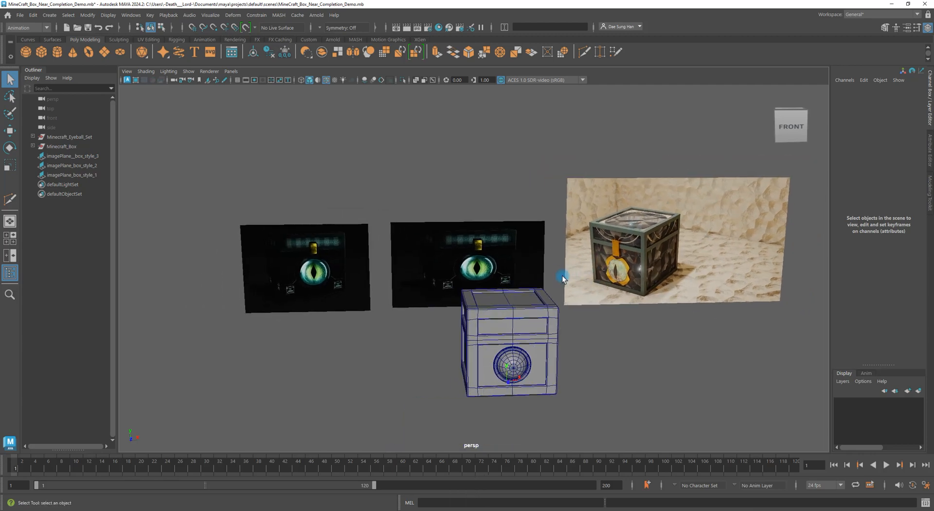
alt+drag(450, 274, 479, 267)
alt+right_drag(479, 267, 620, 323)
alt+middle_drag(551, 325, 525, 267)
alt+drag(554, 271, 592, 290)
click(519, 304)
alt+drag(518, 303, 527, 231)
click(734, 348)
alt+drag(734, 348, 504, 260)
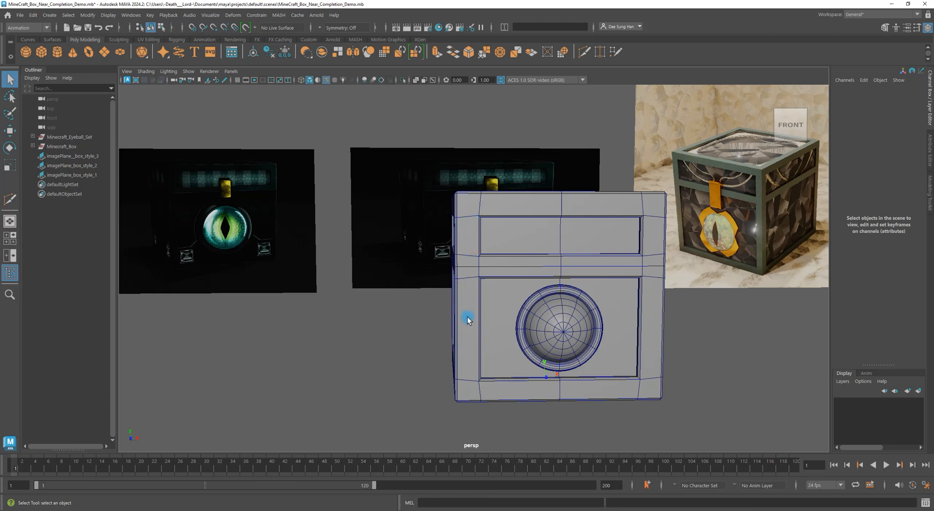
Inspect the recessed panels and the round eyeball on the chest's front up close and from a distance.
alt+drag(471, 305, 525, 258)
alt+middle_drag(525, 258, 508, 328)
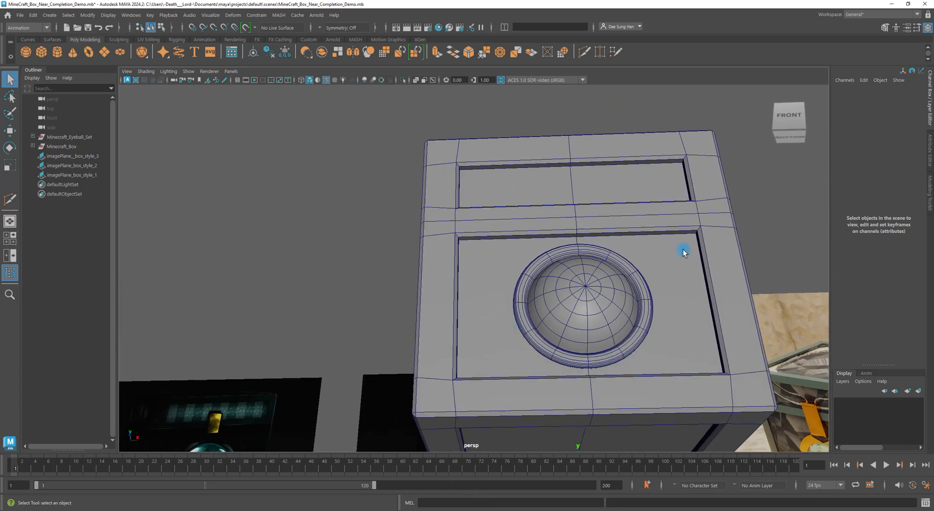
alt+drag(597, 200, 593, 236)
alt+right_drag(593, 236, 447, 242)
mouse_move(447, 242)
alt+mouse_down()
mouse_move(460, 267)
mouse_move(451, 265)
mouse_move(513, 254)
mouse_move(456, 231)
alt+mouse_up()
alt+right_drag(457, 232, 399, 248)
alt+drag(529, 281, 540, 293)
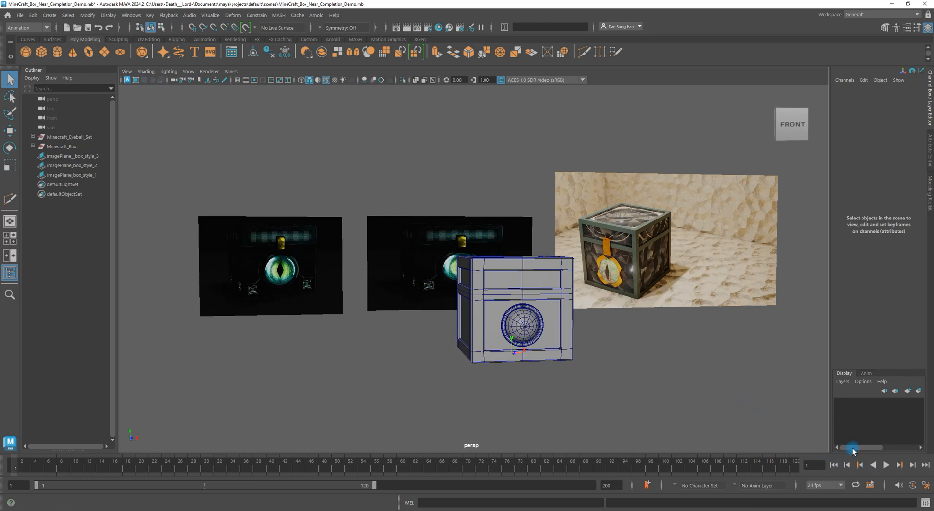
Try opening the chest by rotating Cover_Lid about its X axis, and undo the rotation.
alt+drag(488, 282, 522, 249)
click(559, 309)
key(e)
key(z)
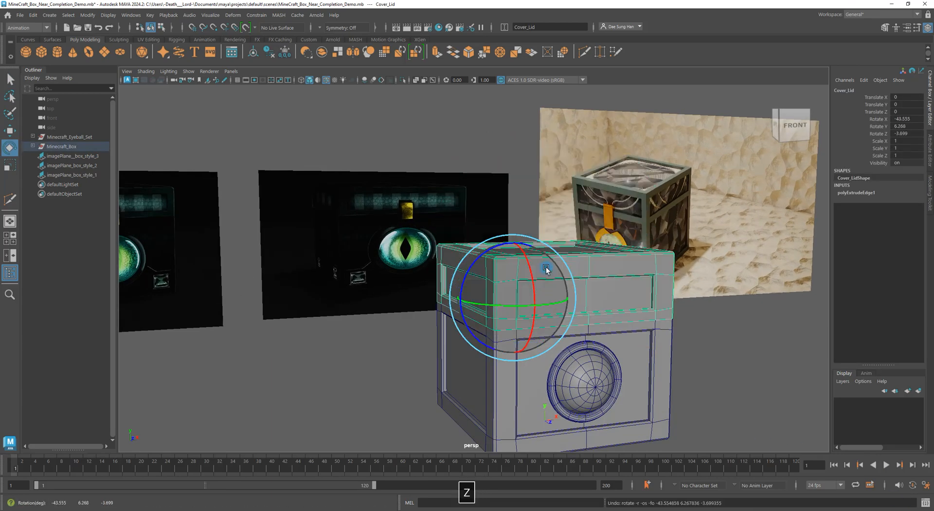
drag(533, 285, 505, 299)
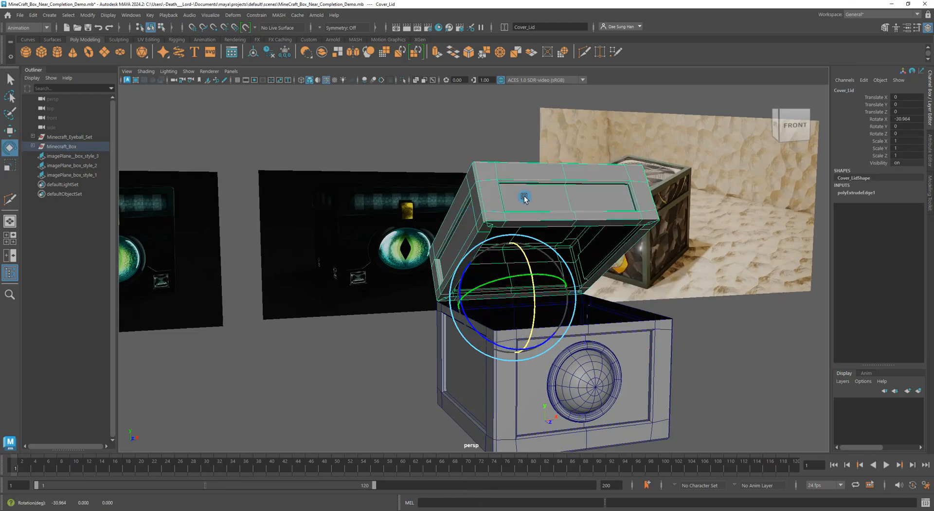
alt+drag(611, 325, 532, 318)
click(666, 324)
key(z)
key(z)
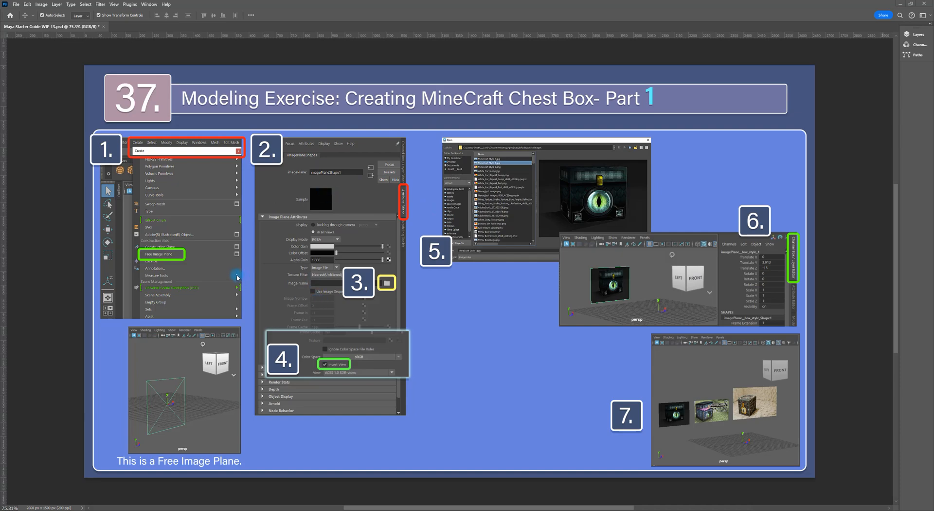
Switch to the guide page in Photoshop and examine step 1, the Free Image Plane command among the Create commands.
alt+scroll(174, 321, up, 3)
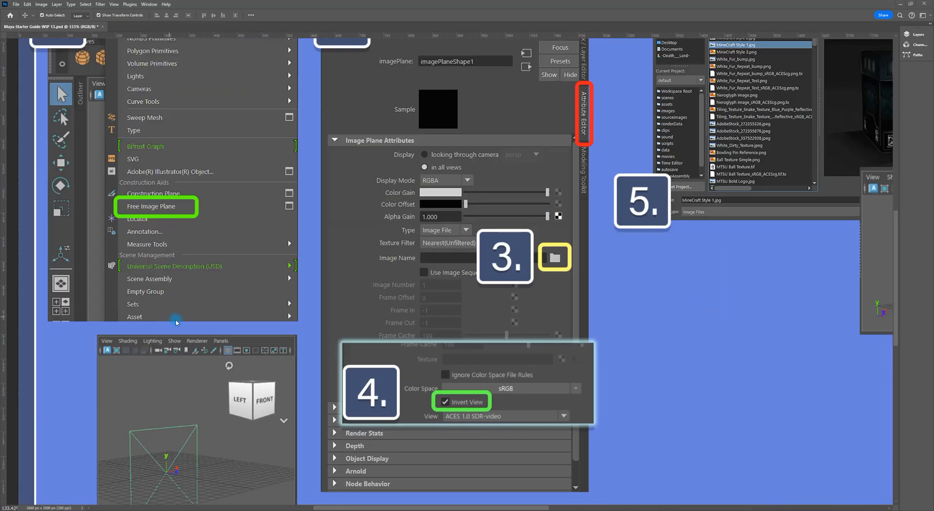
drag(207, 461, 398, 298)
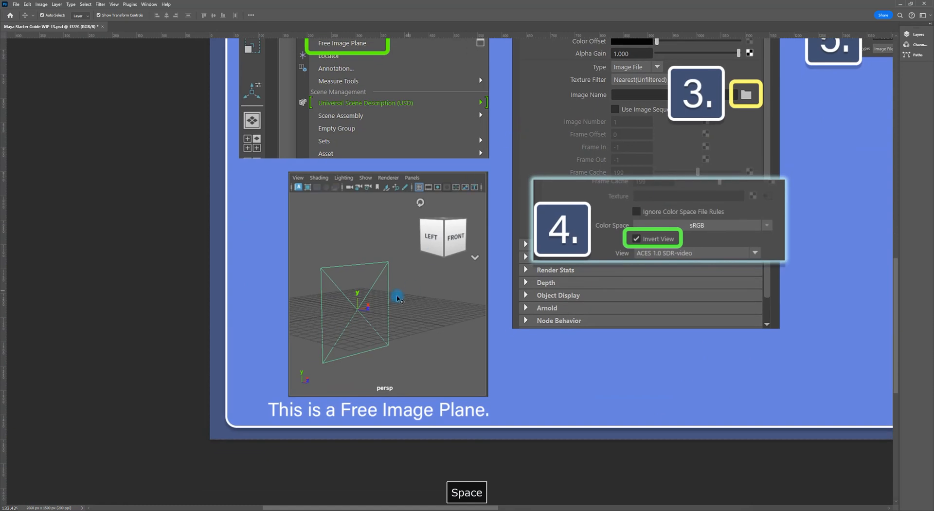
scroll(398, 297, up, 4)
drag(449, 224, 440, 440)
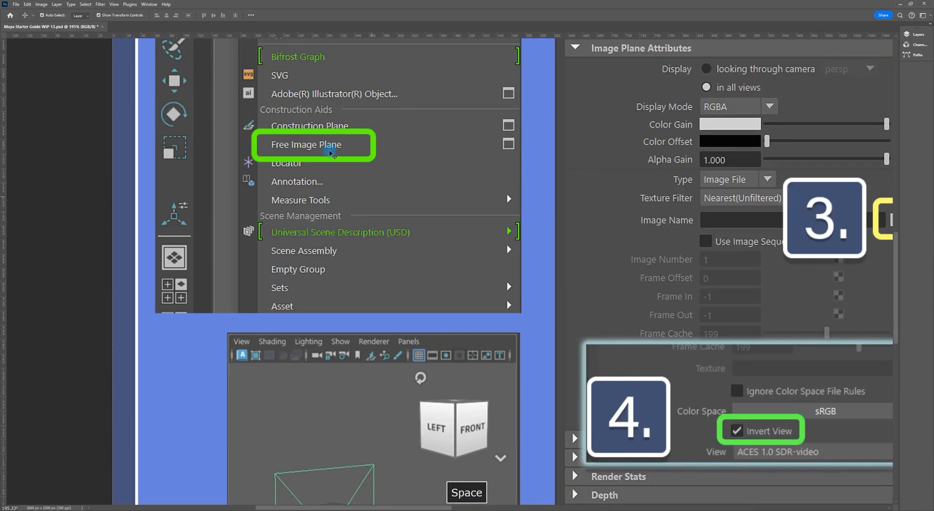
alt+scroll(367, 191, down, 4)
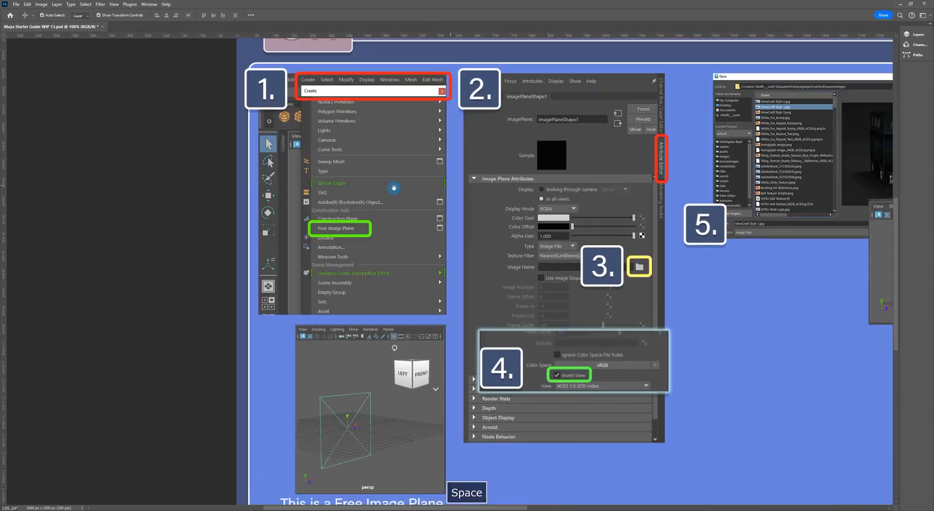
drag(394, 187, 389, 218)
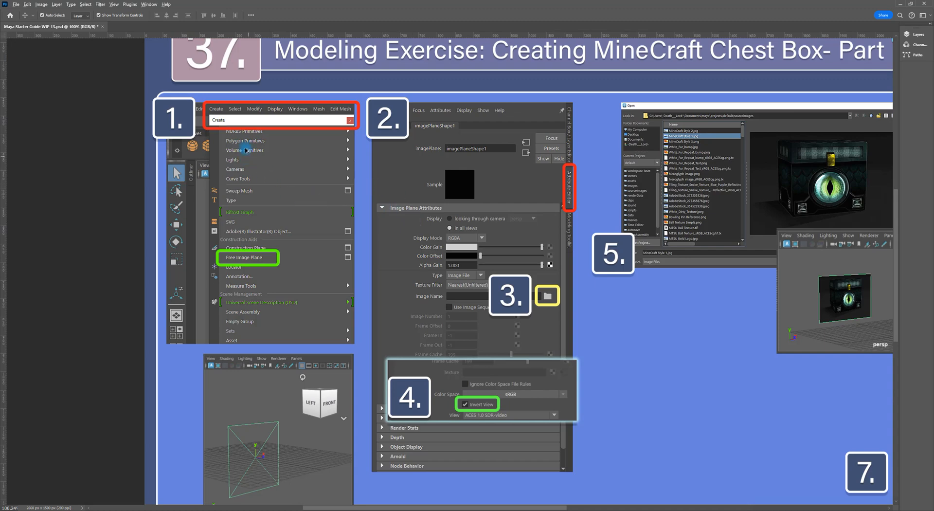
alt+scroll(242, 139, up, 2)
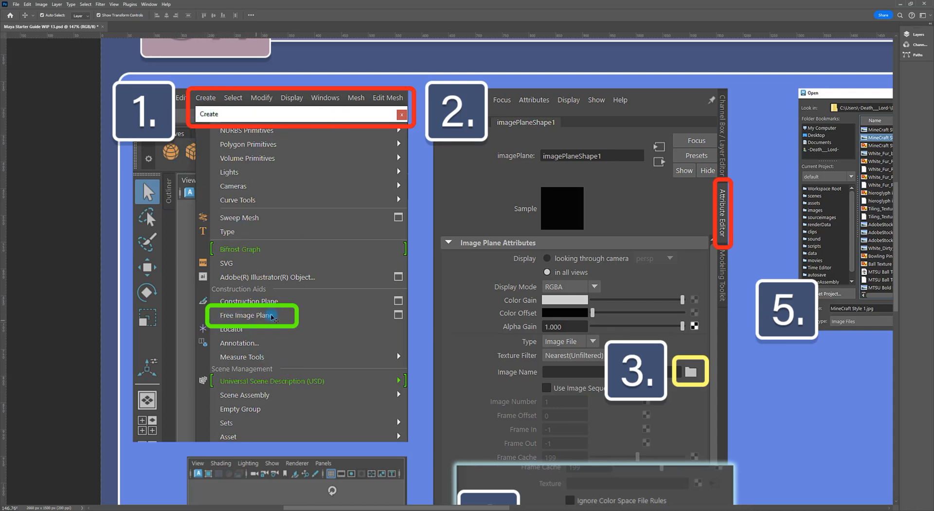
scroll(280, 324, down, 3)
Examine the guide's picture of an empty free image plane in the perspective view.
drag(408, 359, 447, 192)
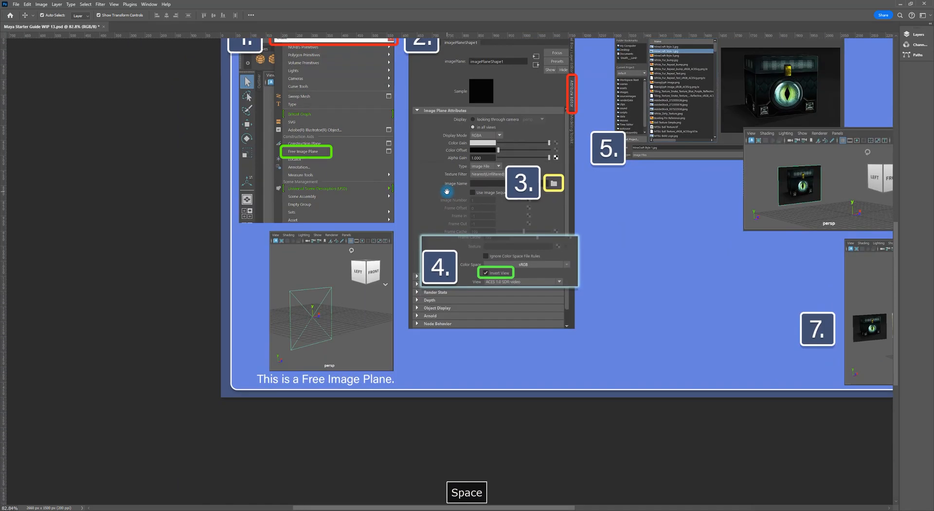
scroll(358, 361, up, 2)
scroll(287, 224, up, 2)
scroll(278, 196, up, 2)
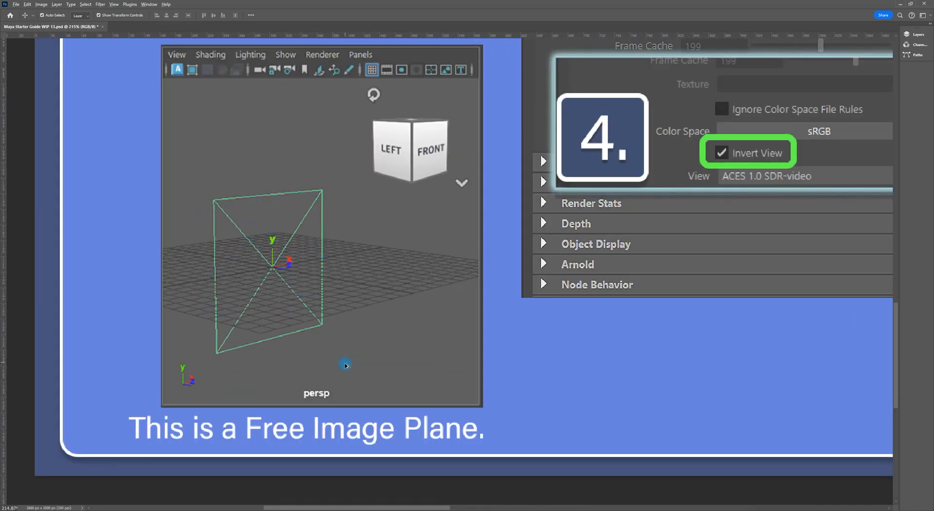
scroll(346, 363, down, 4)
drag(465, 168, 359, 312)
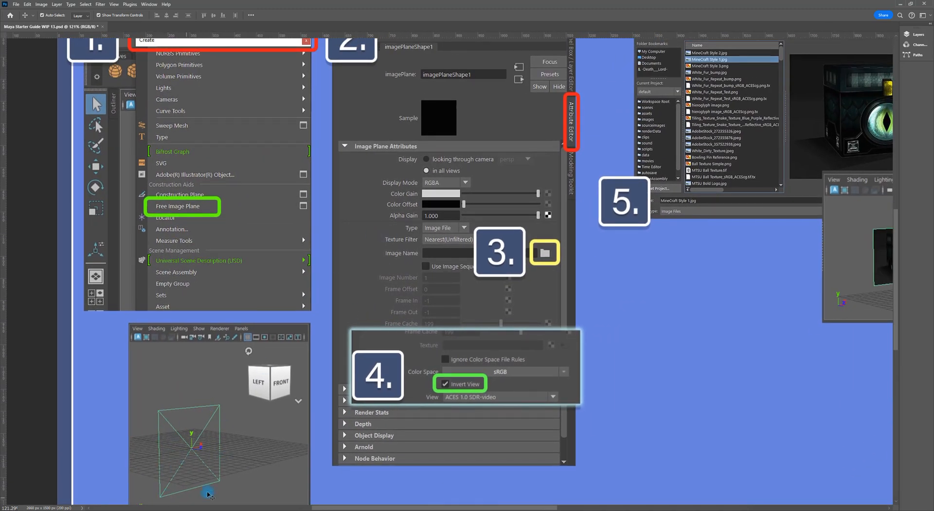
Examine step 2 of the guide, the Attribute Editor settings for imagePlaneShape1.
drag(448, 276, 429, 412)
drag(581, 232, 636, 127)
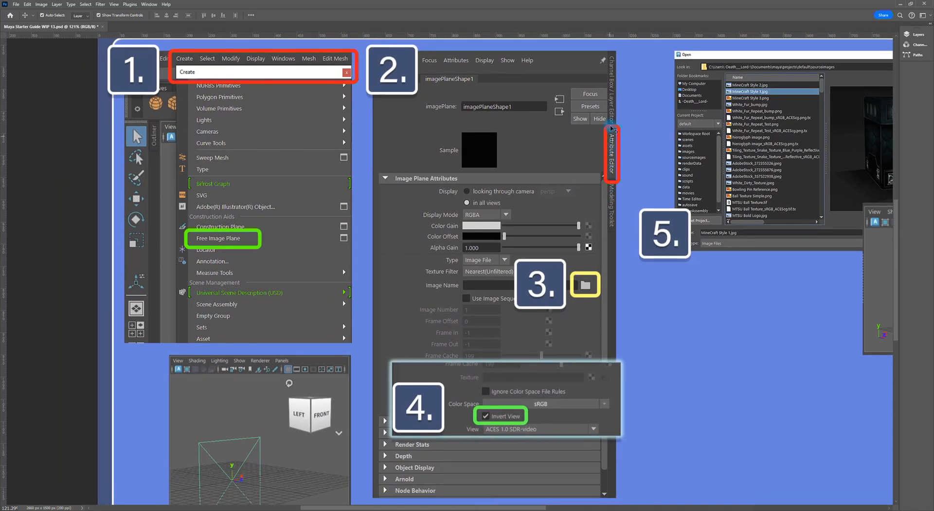
scroll(621, 130, up, 7)
drag(617, 132, 566, 265)
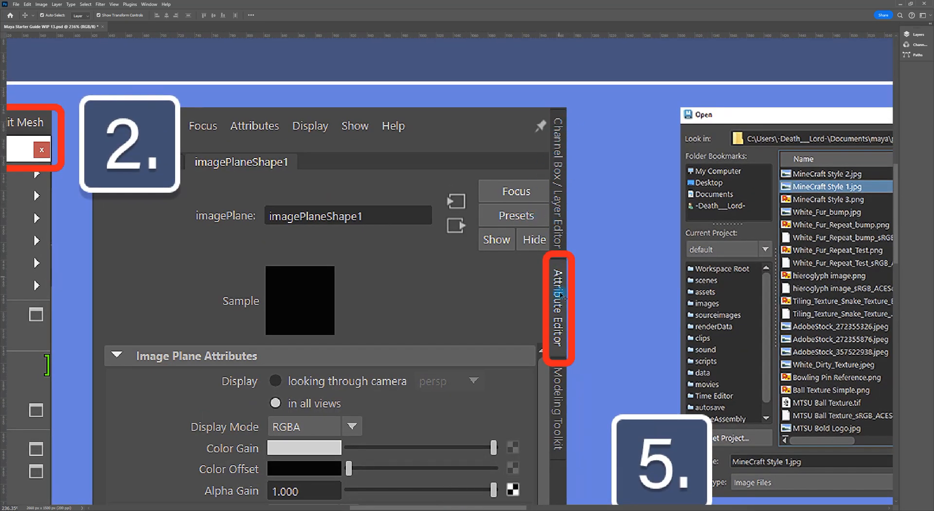
scroll(431, 270, down, 4)
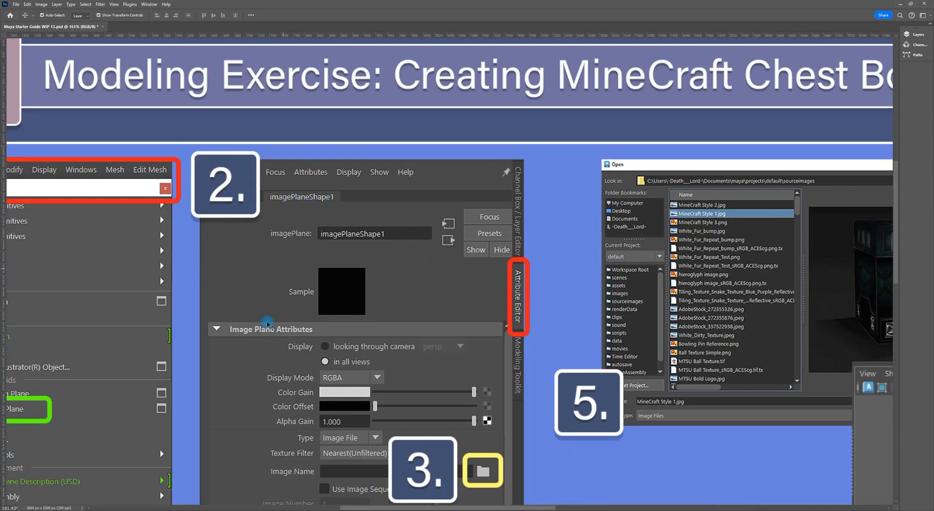
drag(436, 405, 523, 235)
scroll(522, 275, down, 2)
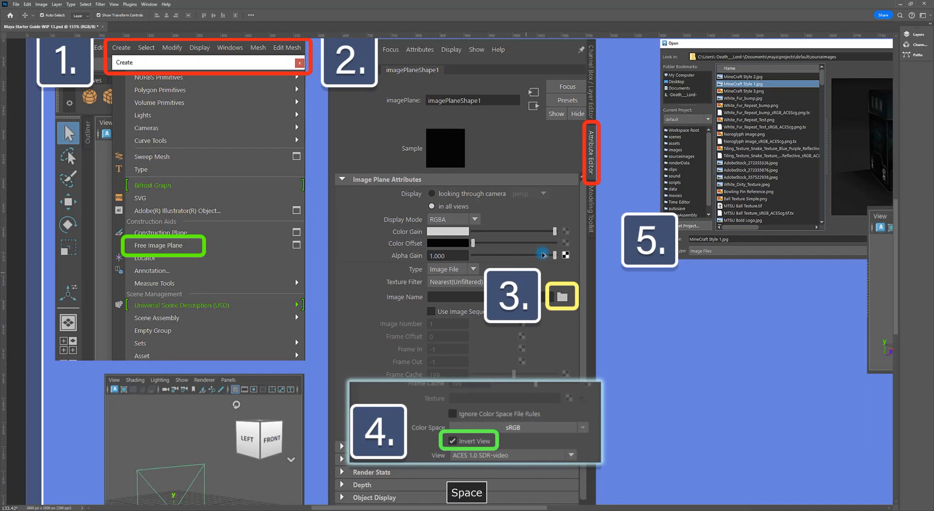
Examine guide steps 3 and 4, the Image Name file browser and the Invert View option.
scroll(467, 349, down, 2)
drag(517, 424, 515, 386)
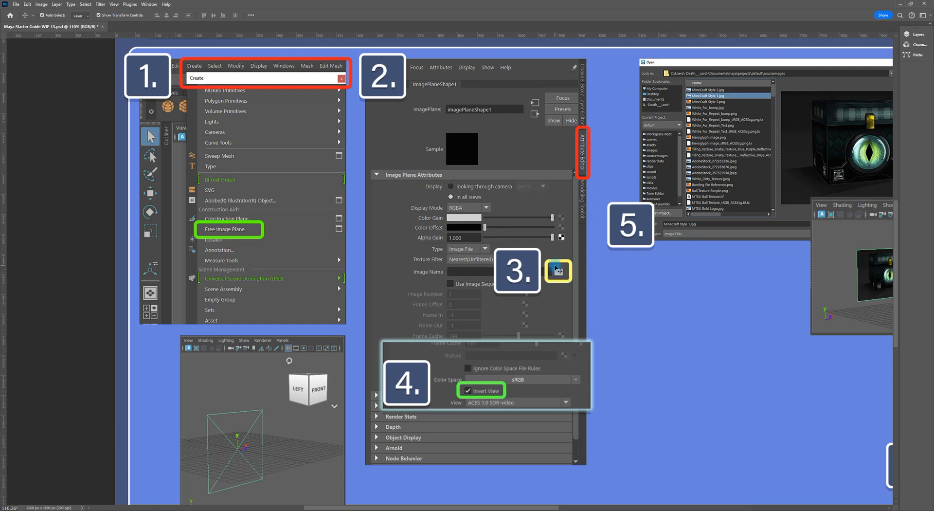
key(space)
drag(654, 283, 539, 289)
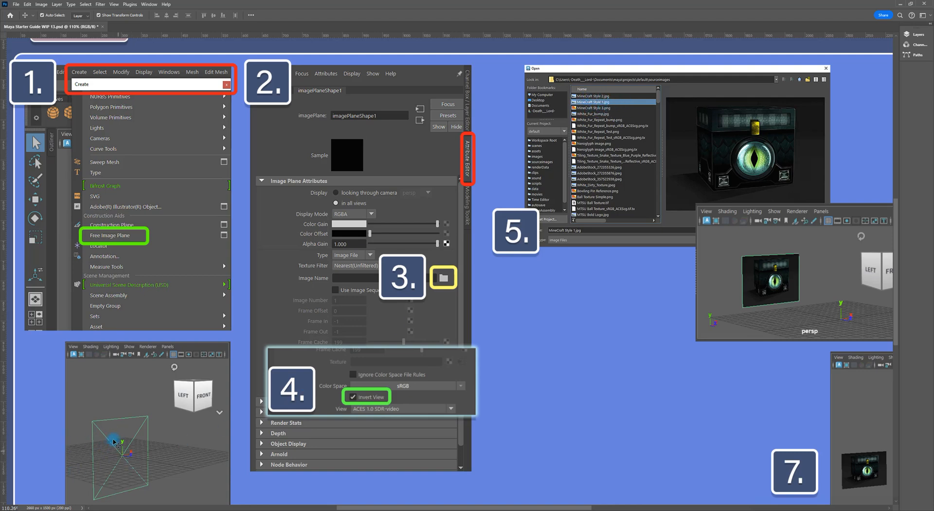
alt+scroll(681, 325, down, 2)
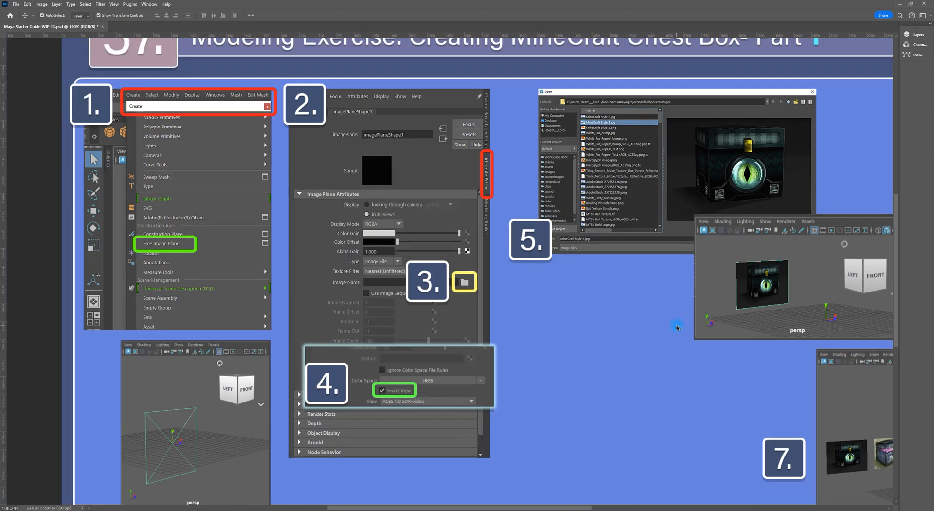
alt+scroll(387, 453, up, 4)
alt+scroll(417, 397, up, 4)
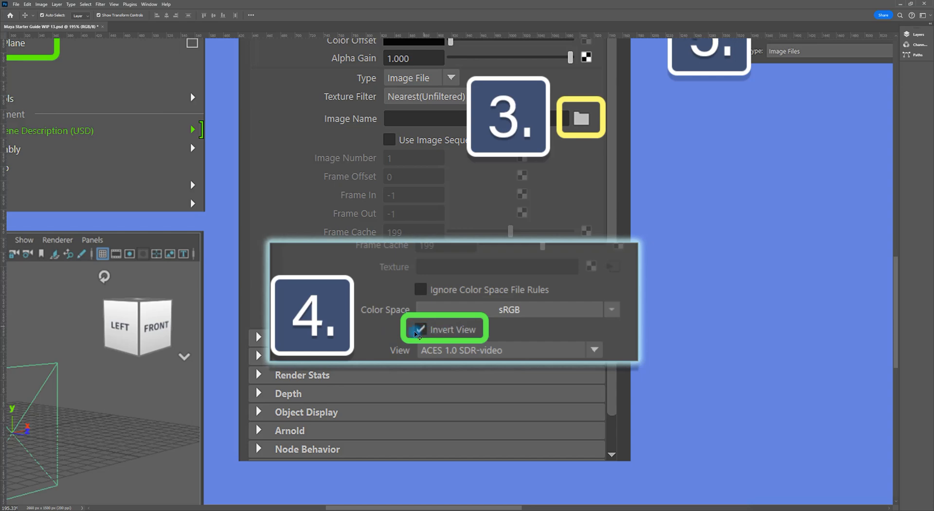
alt+scroll(505, 279, down, 4)
key(space)
drag(486, 141, 450, 224)
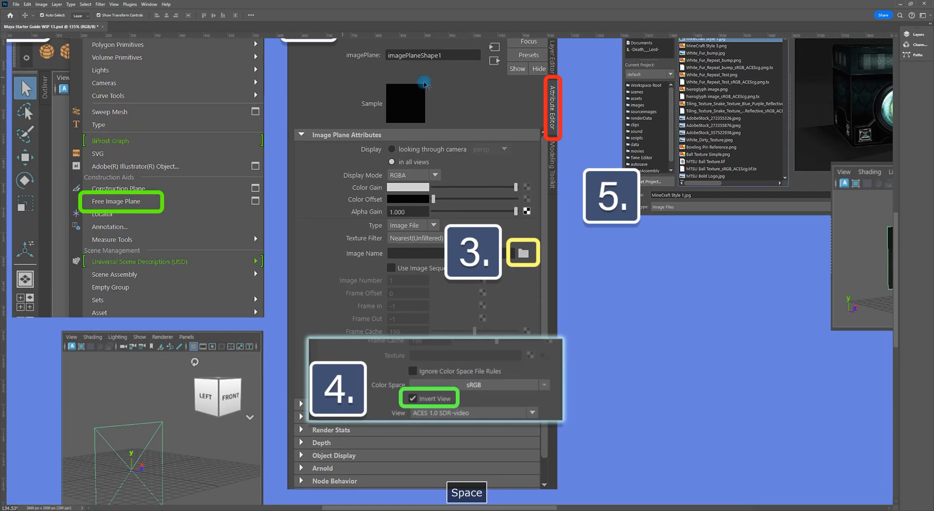
alt+scroll(413, 319, down, 2)
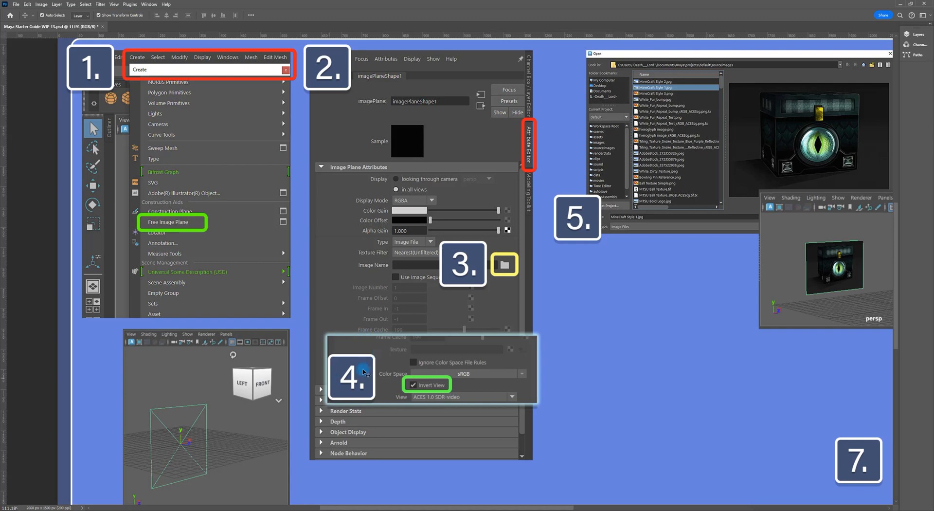
Examine guide steps 5 and 6, choosing the MineCraft Style 1.jpg image and setting the image plane's translate values.
key(space)
drag(700, 321, 364, 323)
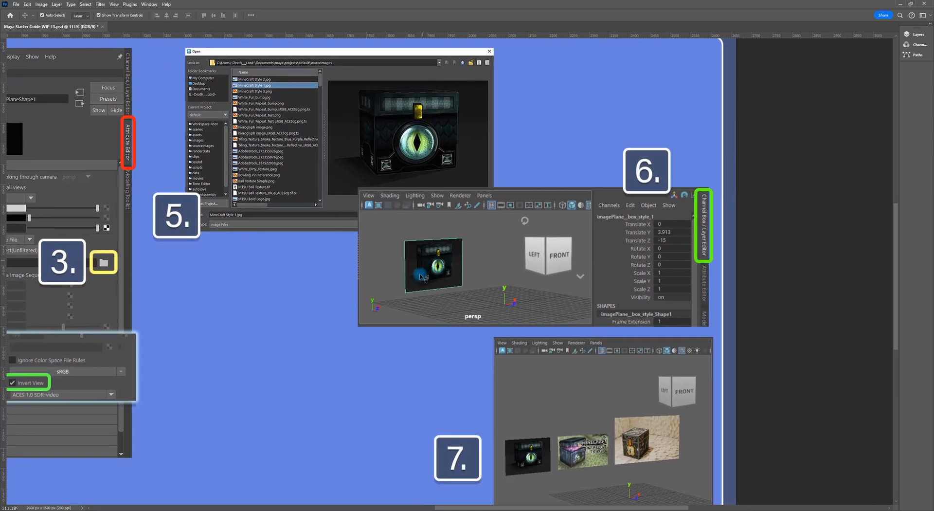
key(space)
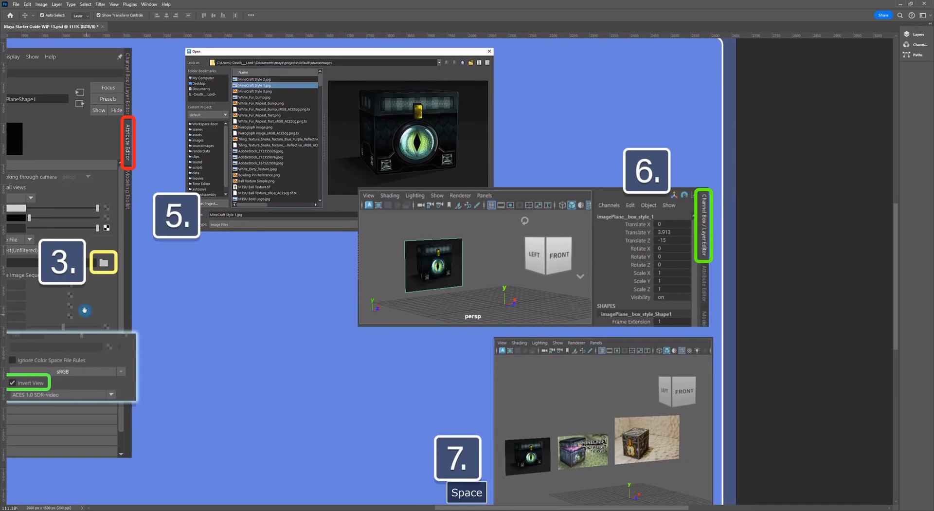
drag(83, 308, 428, 240)
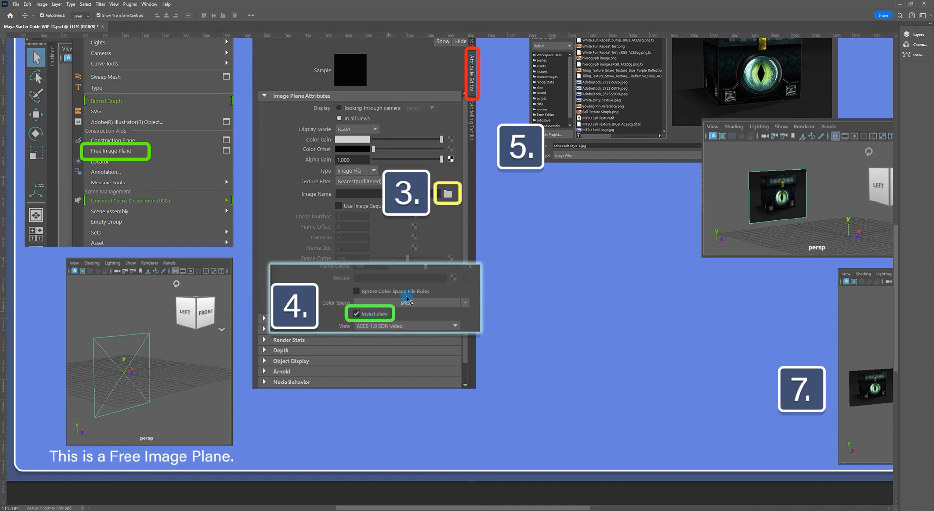
key(space)
drag(432, 288, 403, 360)
drag(751, 305, 398, 322)
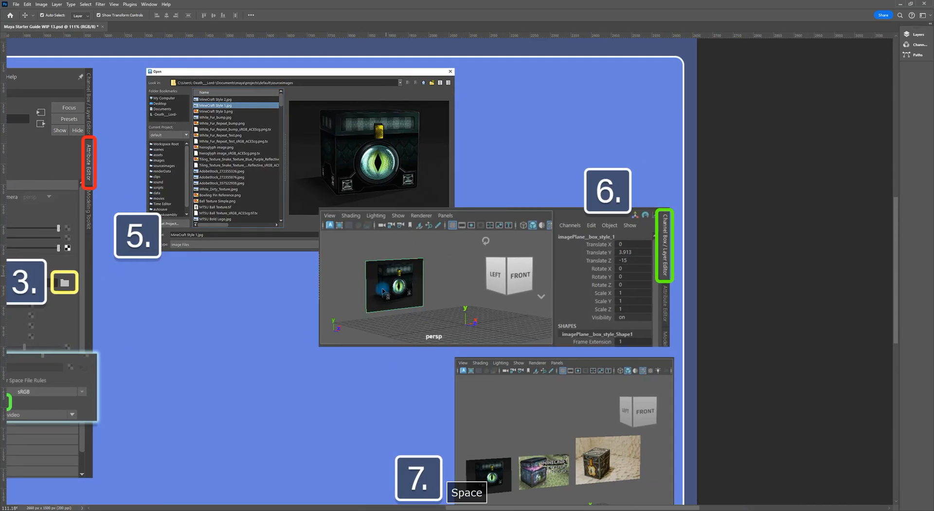
Examine step 7 of the guide, the three chest reference image planes arranged side by side.
drag(525, 442, 528, 263)
scroll(604, 334, up, 3)
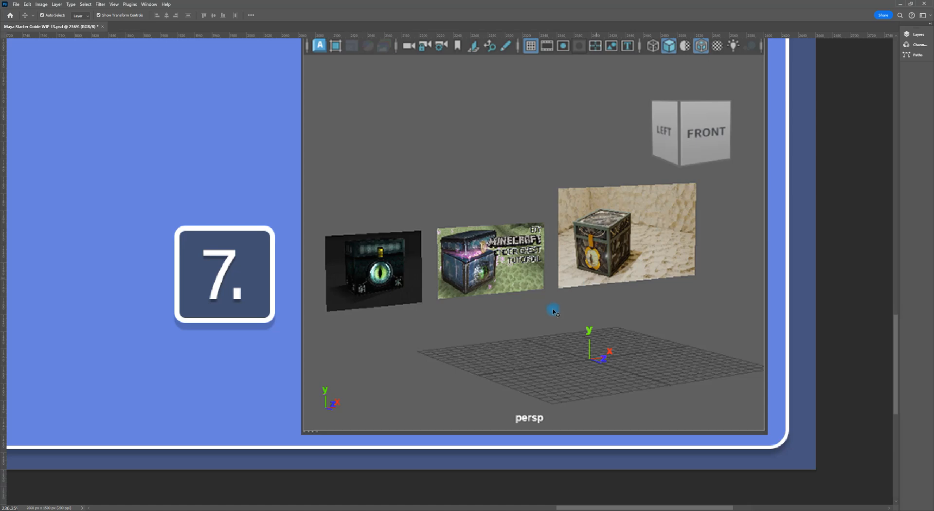
alt+drag(515, 349, 513, 340)
key(ctrl+z)
alt+scroll(646, 323, down, 5)
drag(627, 318, 630, 322)
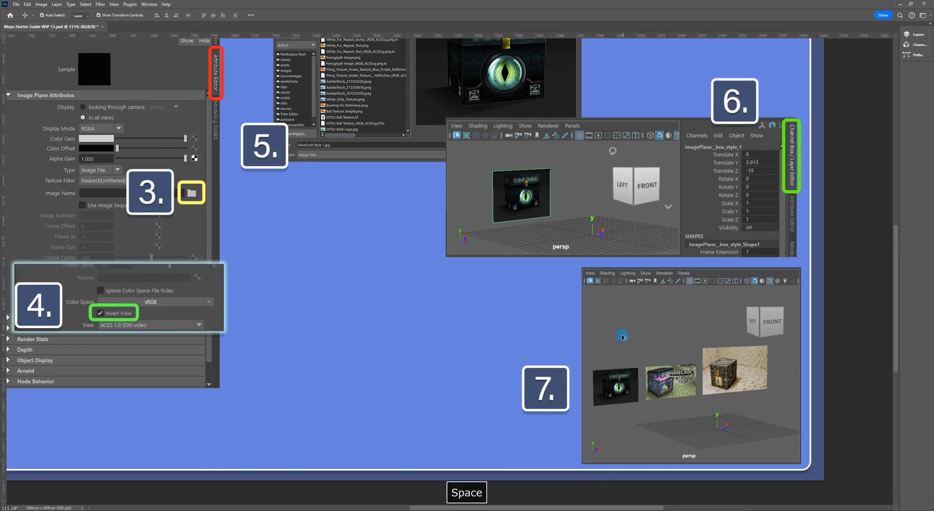
Review the whole Part 1 guide page with all seven image plane steps in view.
scroll(620, 334, down, 5)
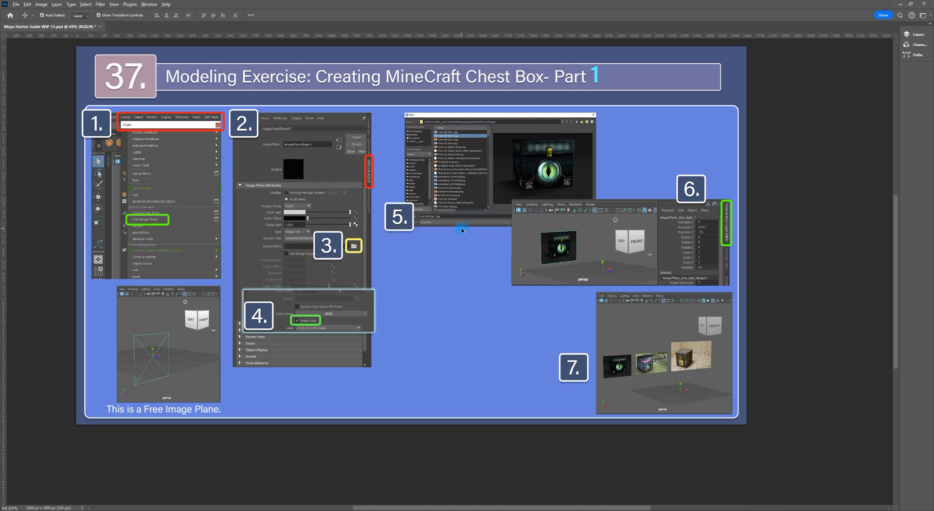
scroll(462, 224, up, 3)
drag(393, 186, 454, 186)
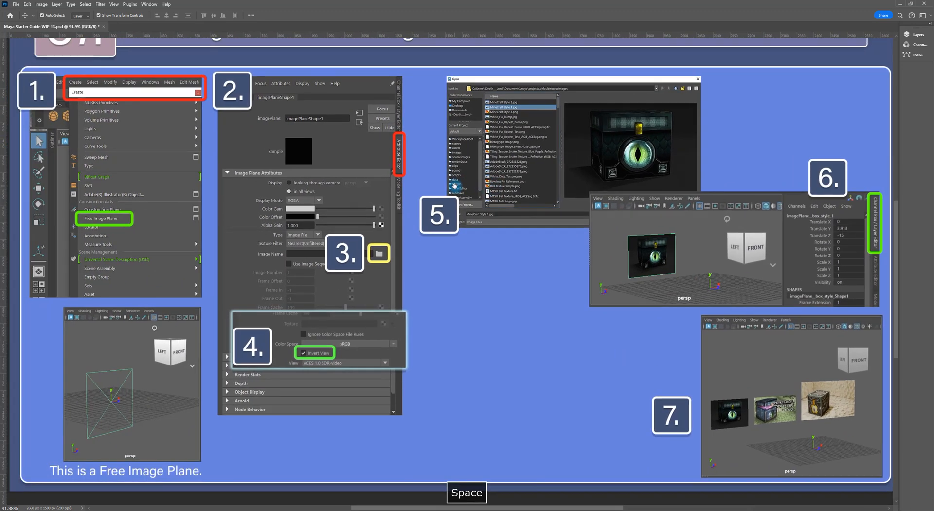
scroll(447, 220, down, 3)
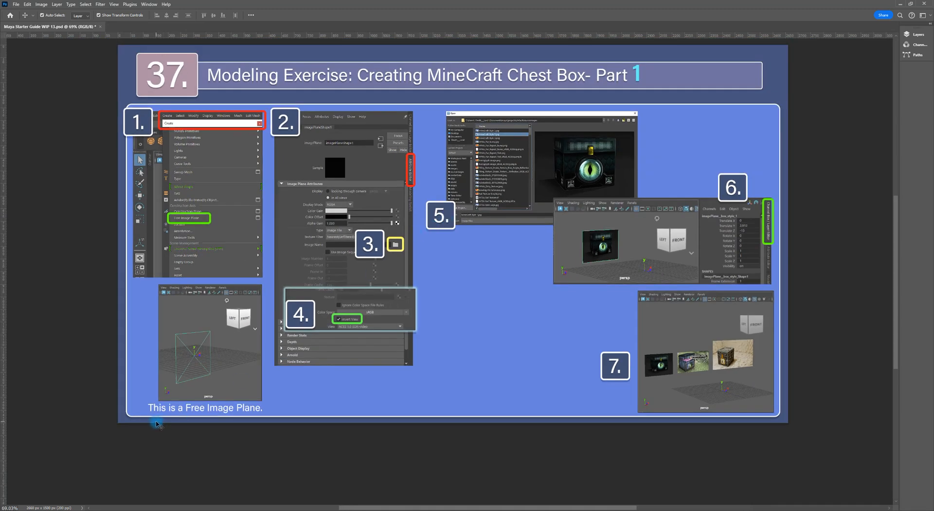
Re-examine step 7 of the guide, focusing on the perspective view with three chest reference image planes.
drag(479, 178, 535, 212)
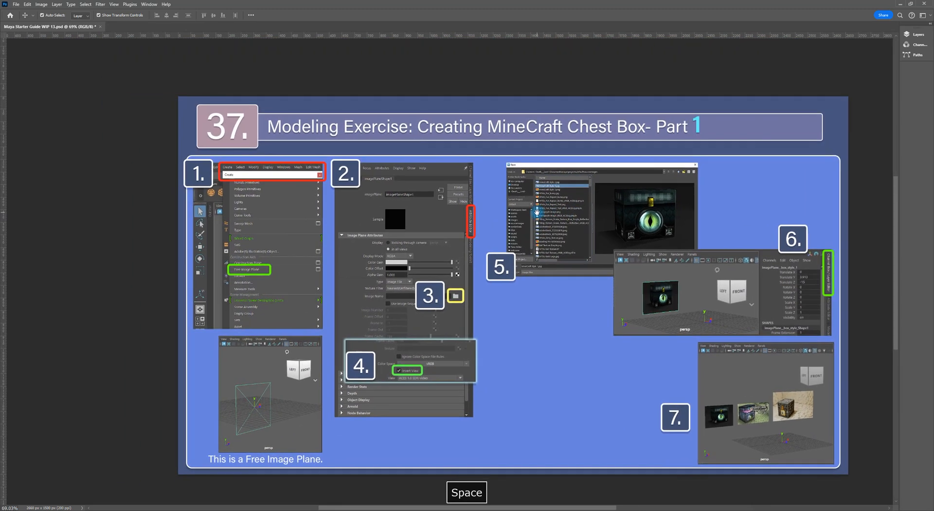
scroll(531, 227, up, 1)
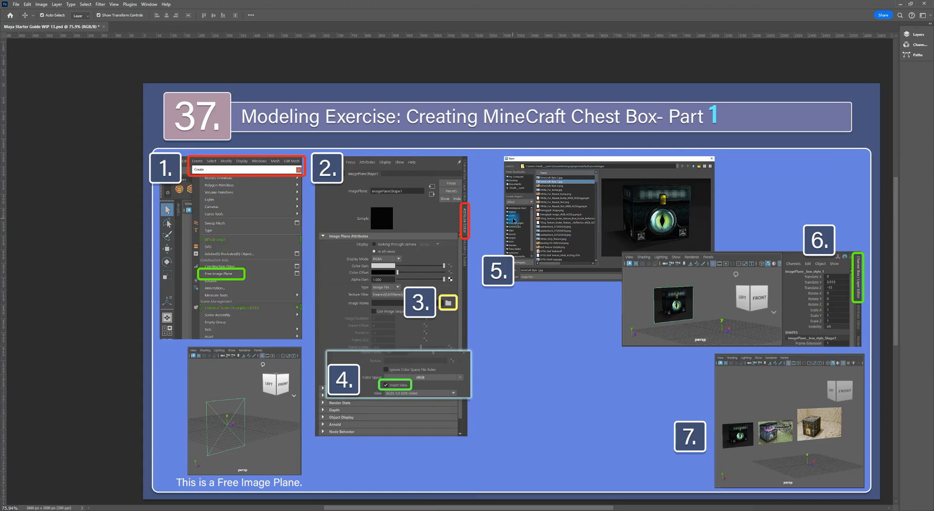
scroll(744, 349, up, 3)
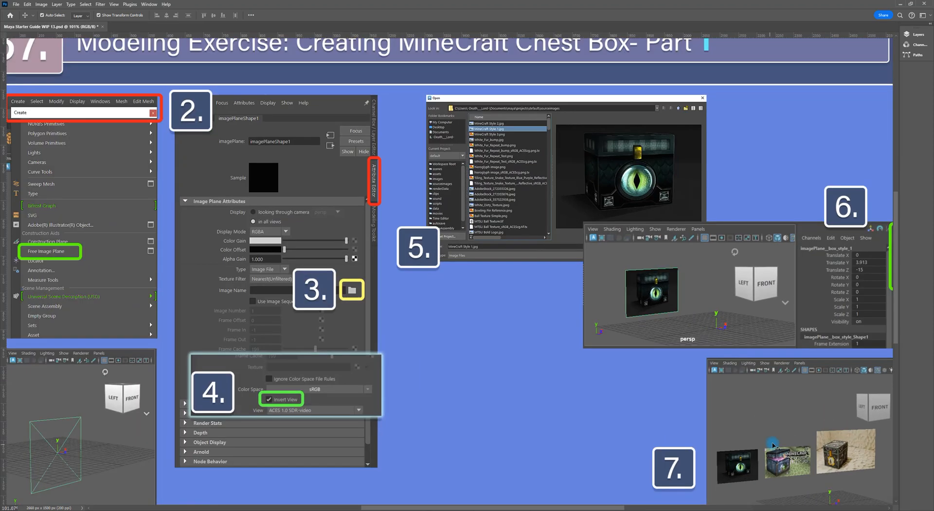
drag(758, 365, 602, 292)
scroll(632, 292, up, 2)
scroll(655, 322, up, 3)
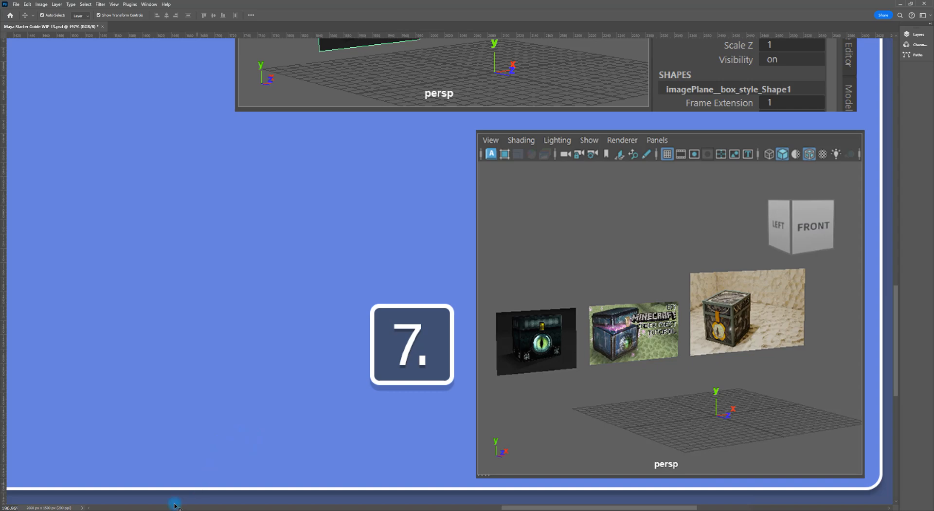
In File Explorer, open the sourceimages folder of Maya's default project inside Documents\maya\projects.
key(super+e)
drag(447, 55, 379, 101)
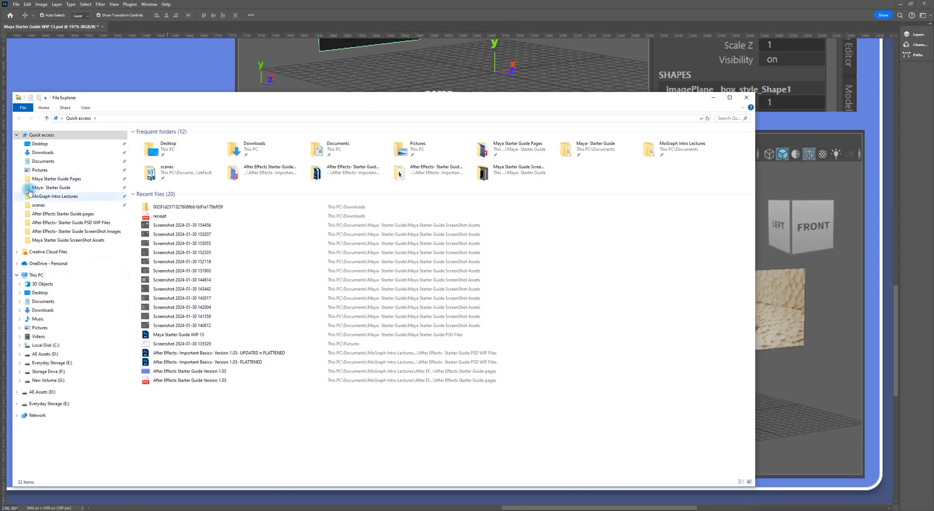
click(53, 162)
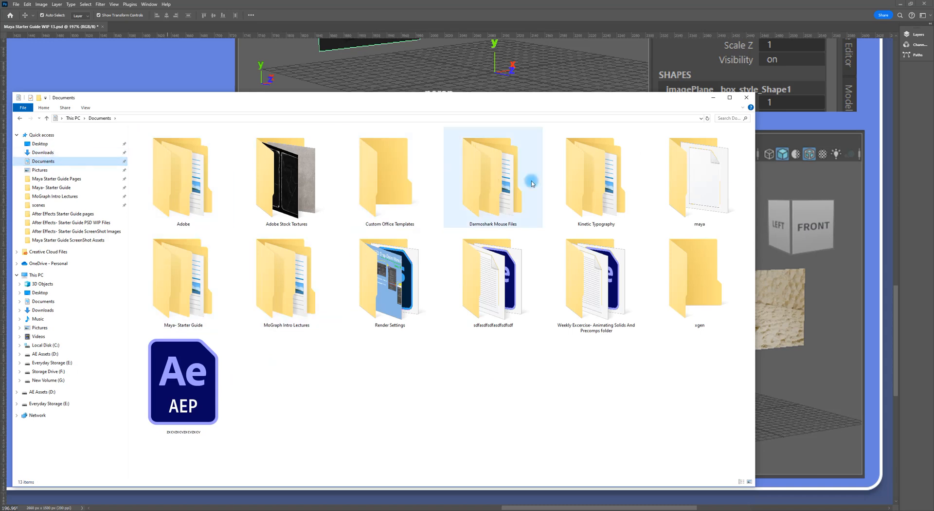
double_click(687, 187)
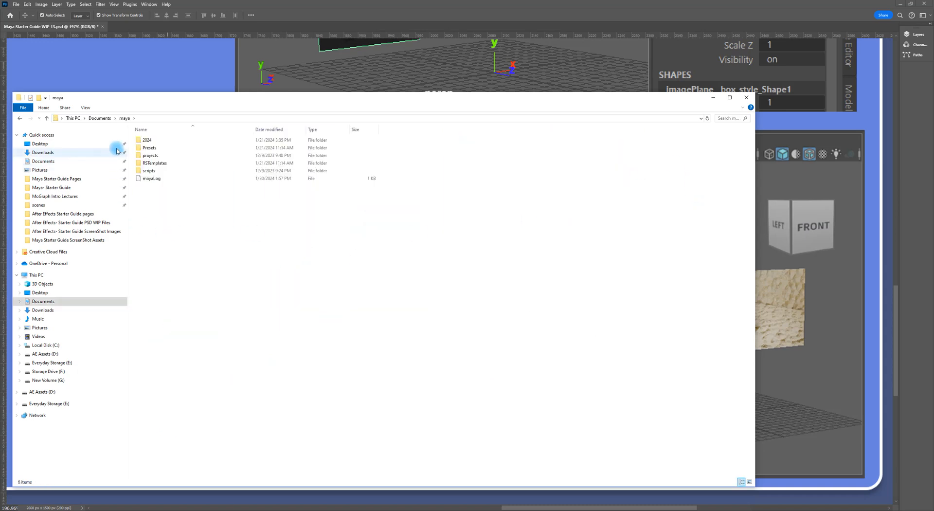
double_click(149, 158)
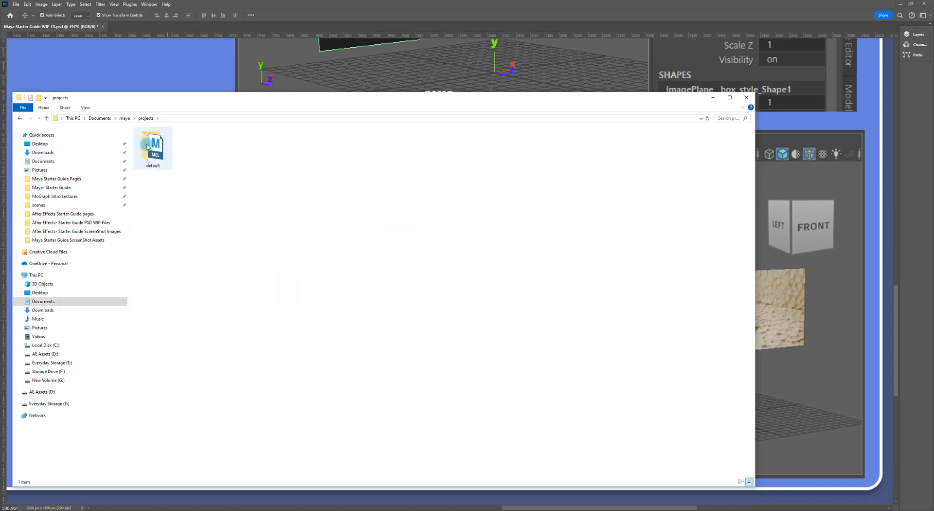
double_click(150, 145)
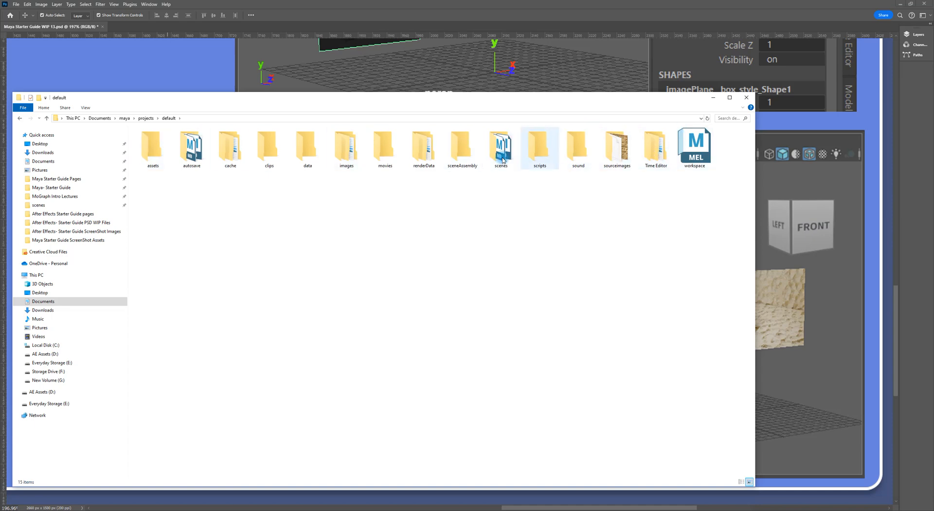
double_click(608, 147)
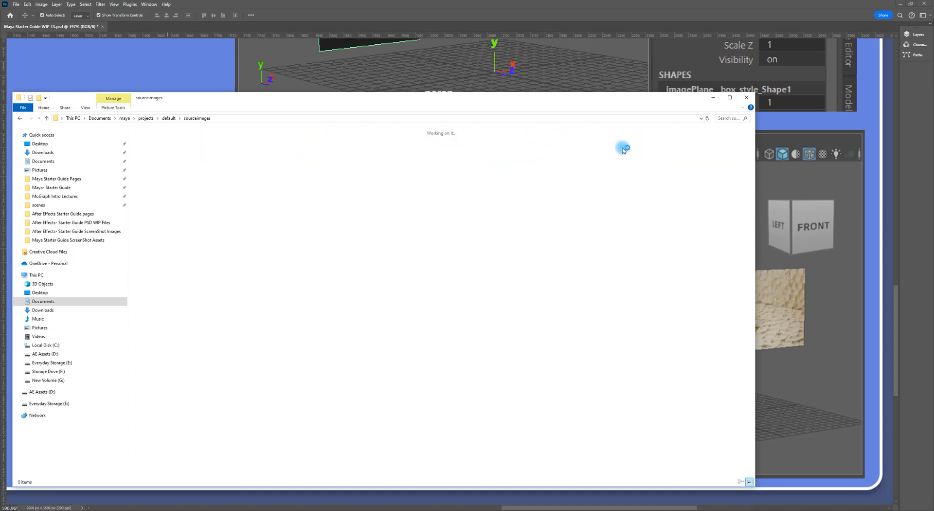
Locate the MineCraft Style 1, 2 and 3 reference images in the sourceimages folder and close the folder window.
click(316, 161)
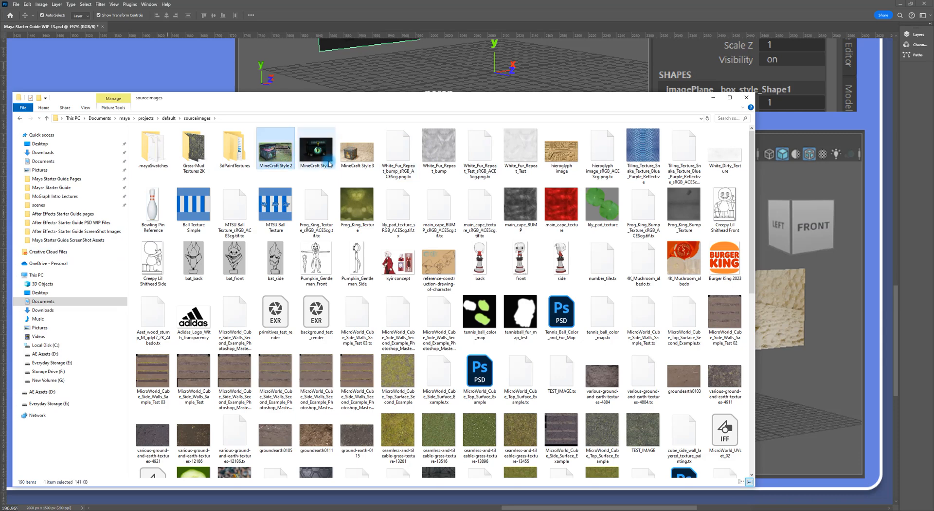
click(271, 165)
click(350, 161)
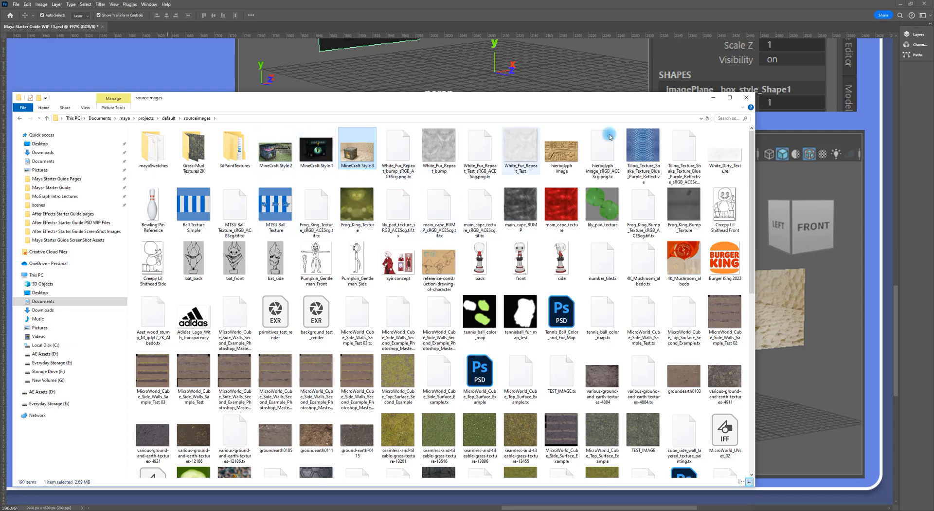
click(746, 97)
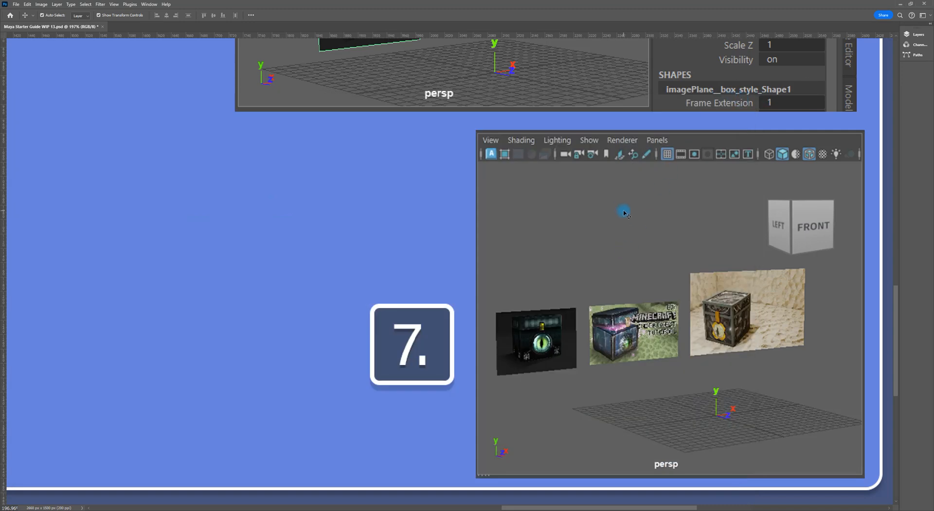
Examine guide steps 3, 5 and 6, covering the Image Name browse option, the MineCraft Style 1.jpg selection and the plane's placement.
scroll(619, 210, down, 4)
drag(573, 161, 829, 263)
drag(346, 197, 418, 267)
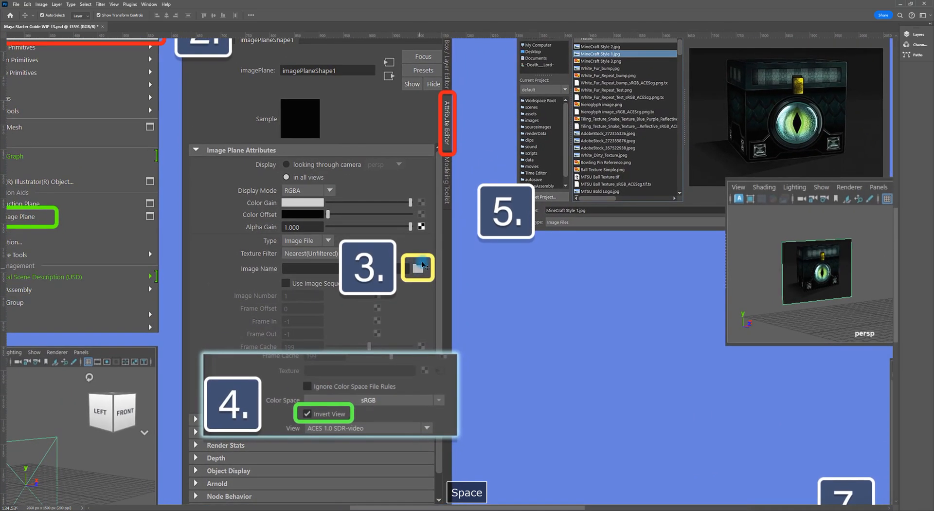
scroll(649, 179, up, 1)
scroll(649, 179, up, 4)
drag(611, 128, 355, 340)
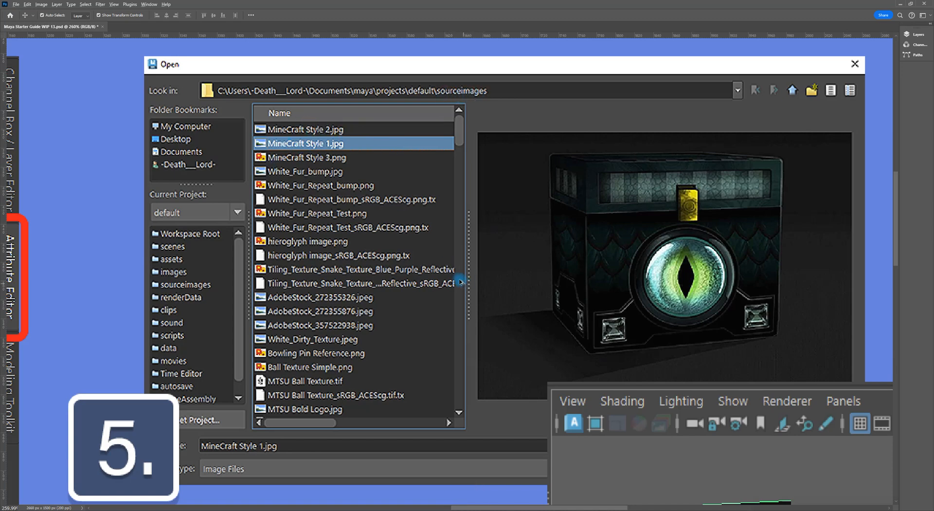
scroll(459, 280, down, 5)
drag(488, 282, 485, 245)
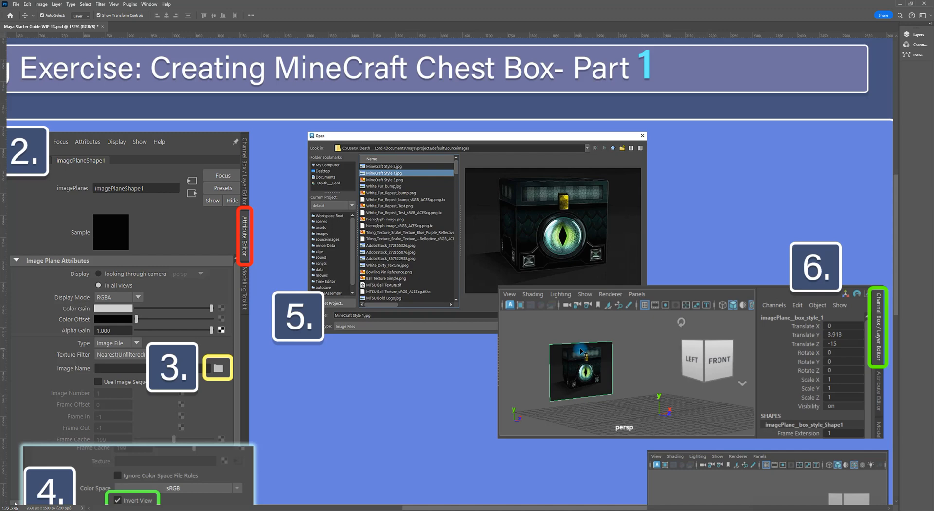
scroll(579, 347, down, 2)
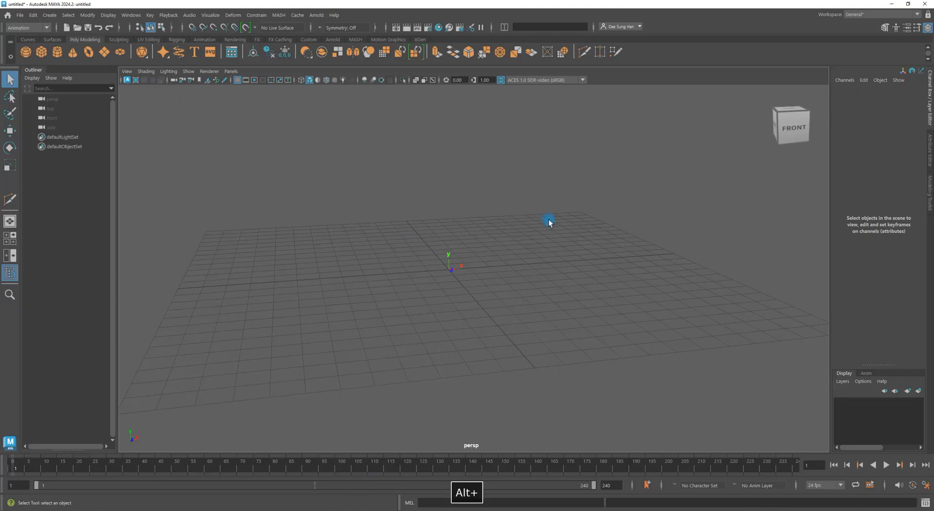
Switch to Maya, create a free image plane in the empty scene and activate the Move tool.
alt+drag(548, 221, 521, 271)
alt+right_drag(521, 271, 773, 165)
alt+drag(450, 306, 441, 279)
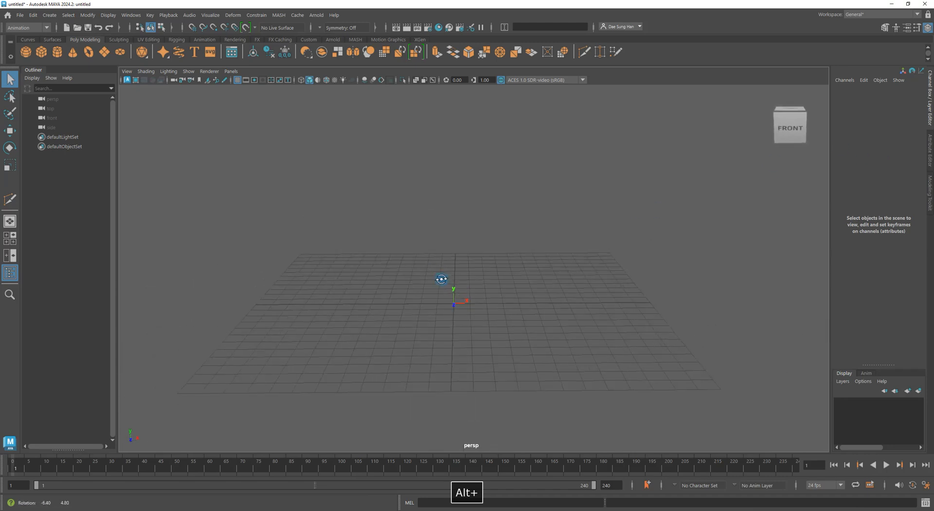
click(49, 15)
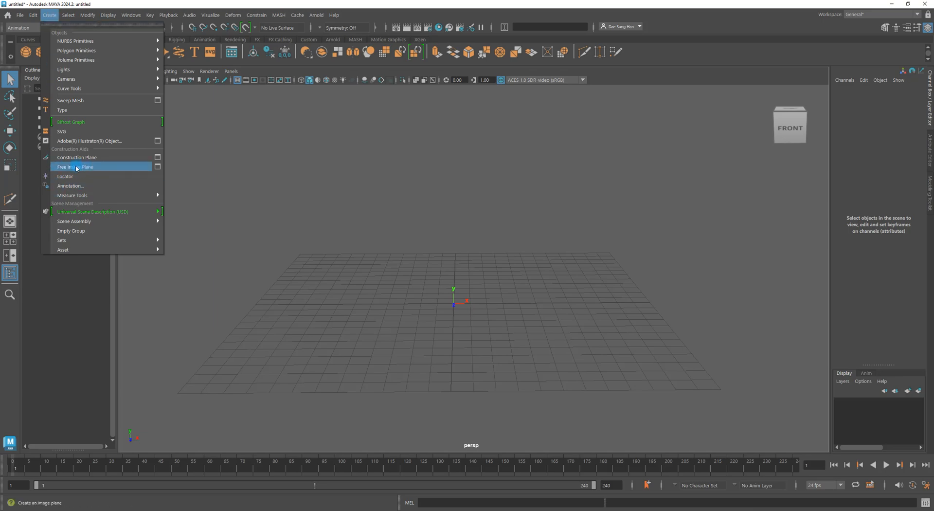
click(92, 166)
alt+drag(359, 244, 390, 285)
key(w)
alt+right_drag(390, 286, 383, 282)
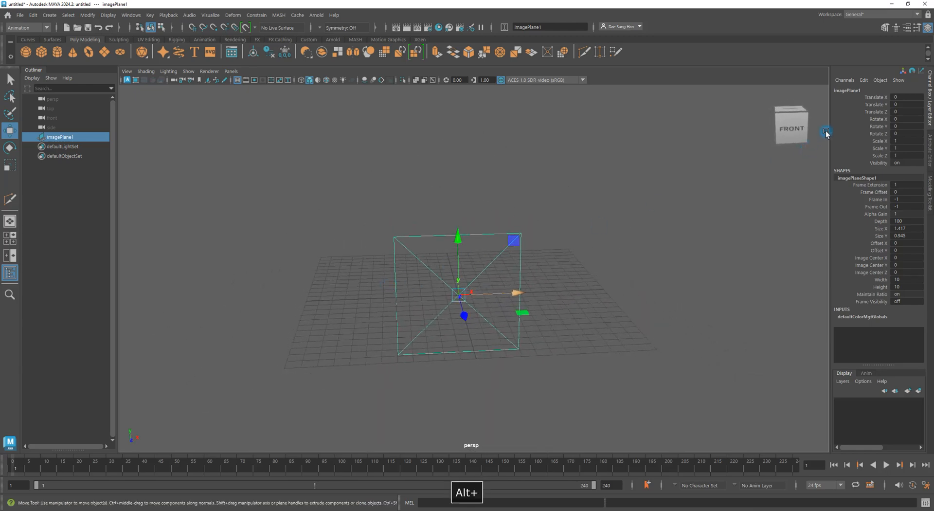
Load MineCraft Style 1.jpg from the sourceimages folder as the image plane's image.
click(928, 152)
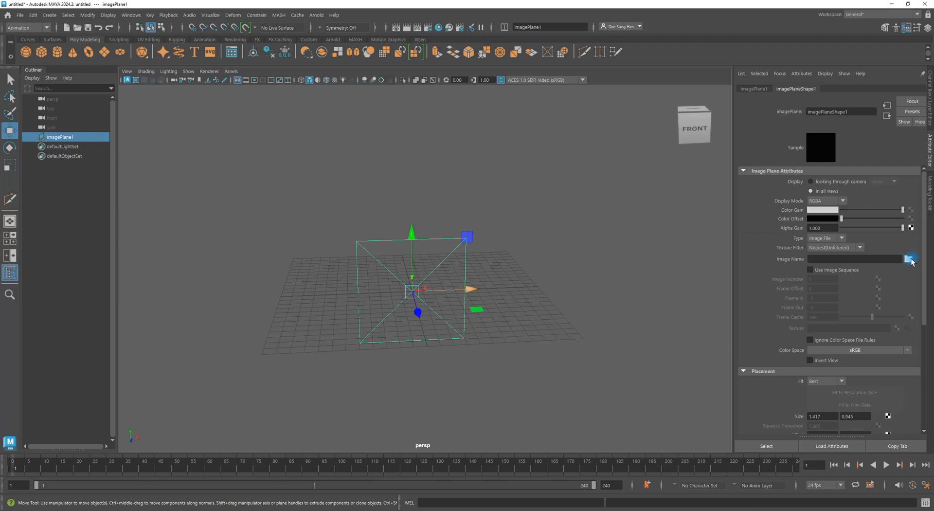
click(909, 259)
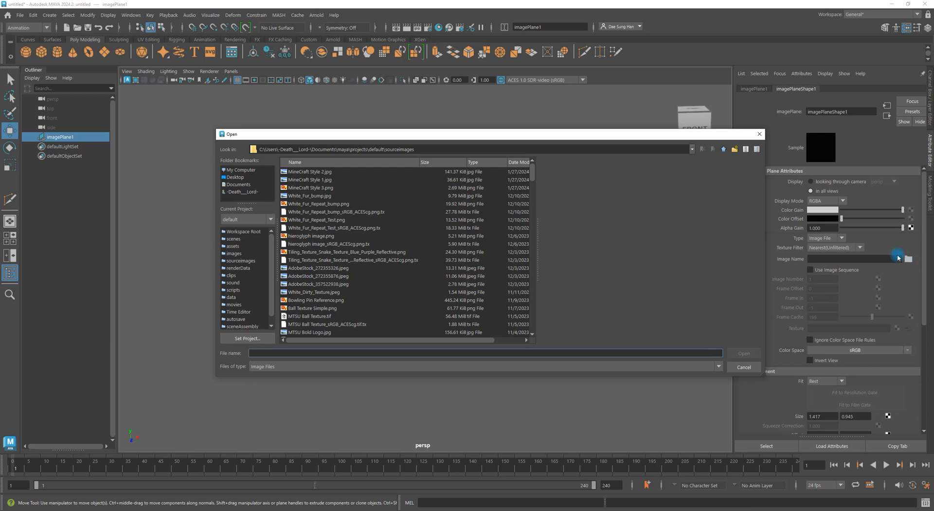
drag(335, 135, 269, 127)
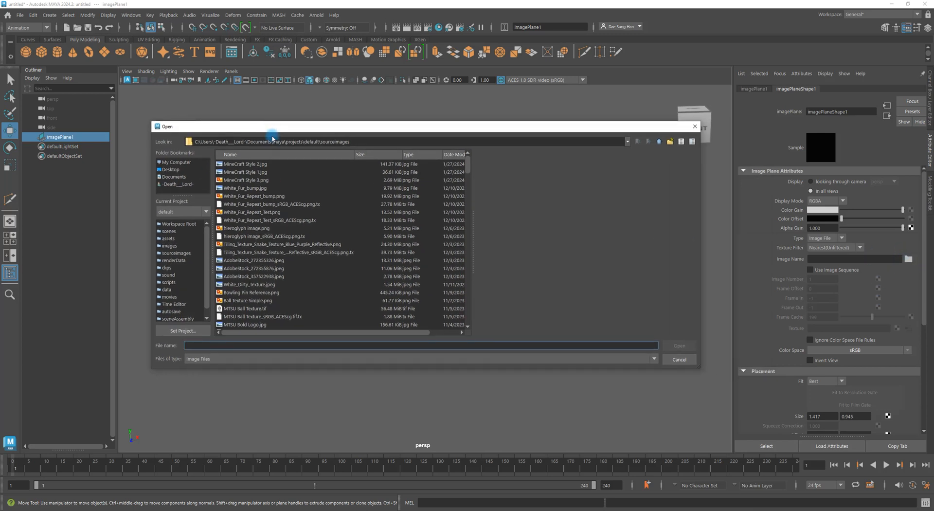
click(250, 173)
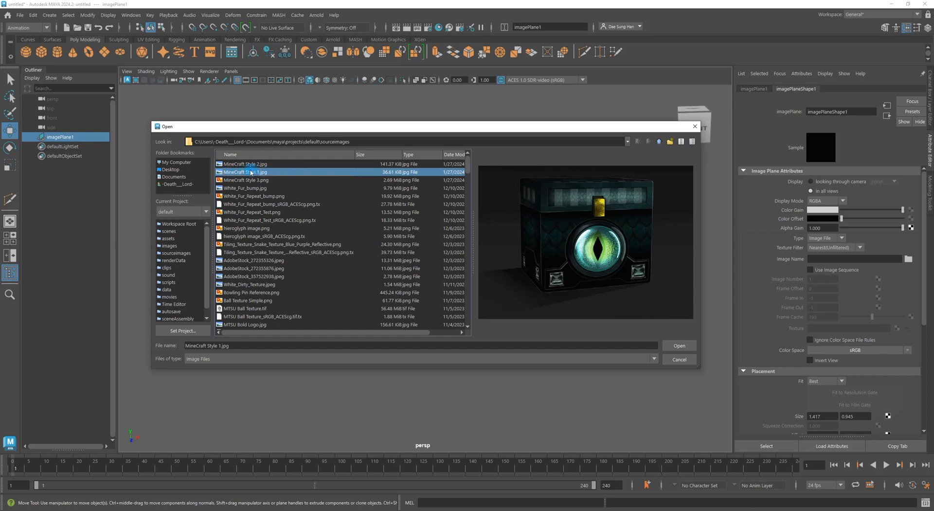
click(679, 345)
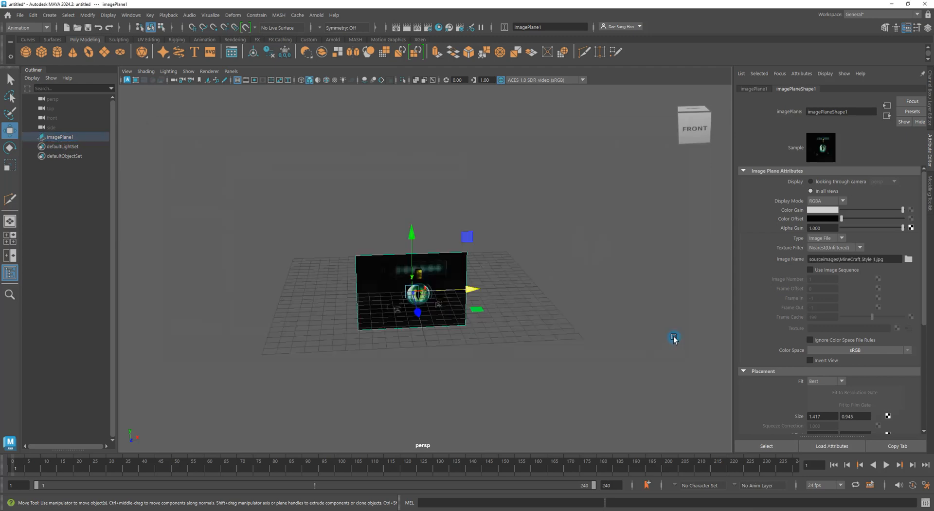
Collapse the image plane's Placement attributes and enable Invert View for its image.
alt+drag(446, 323, 430, 315)
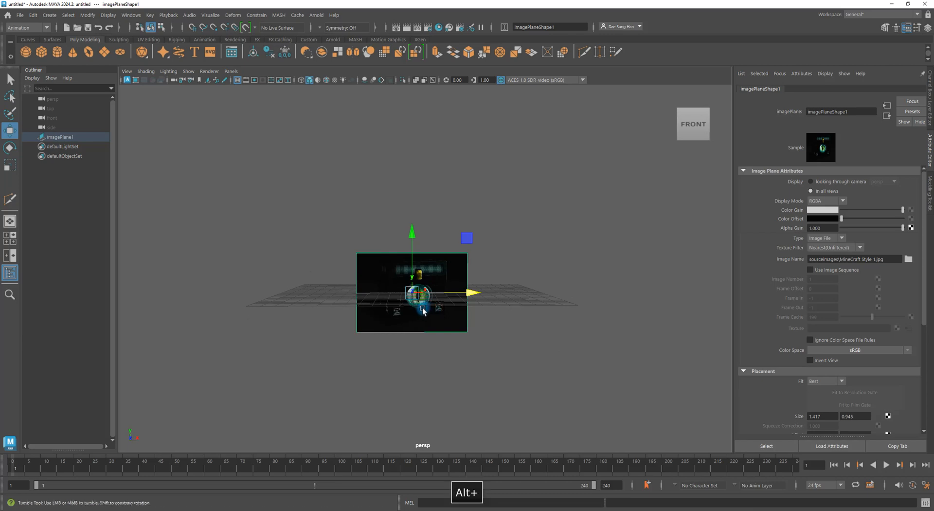
click(761, 372)
click(767, 381)
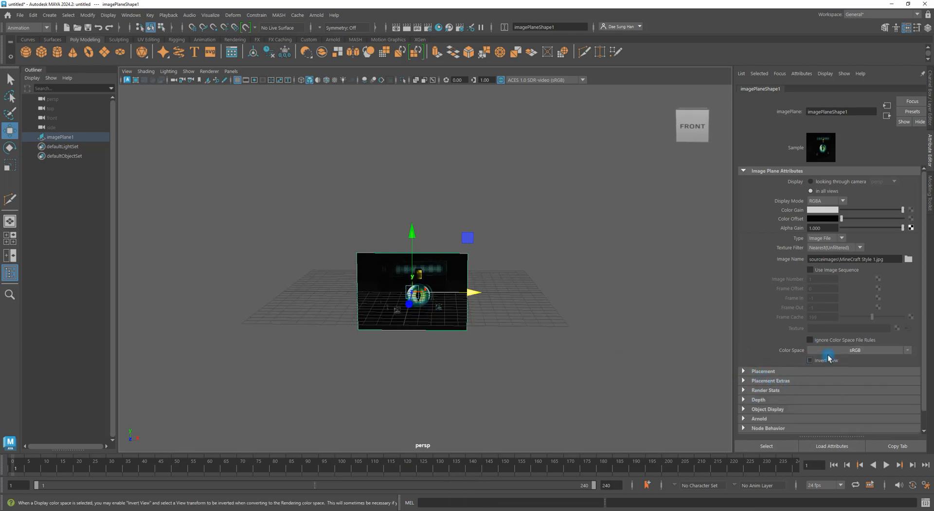
alt+right_drag(491, 319, 584, 325)
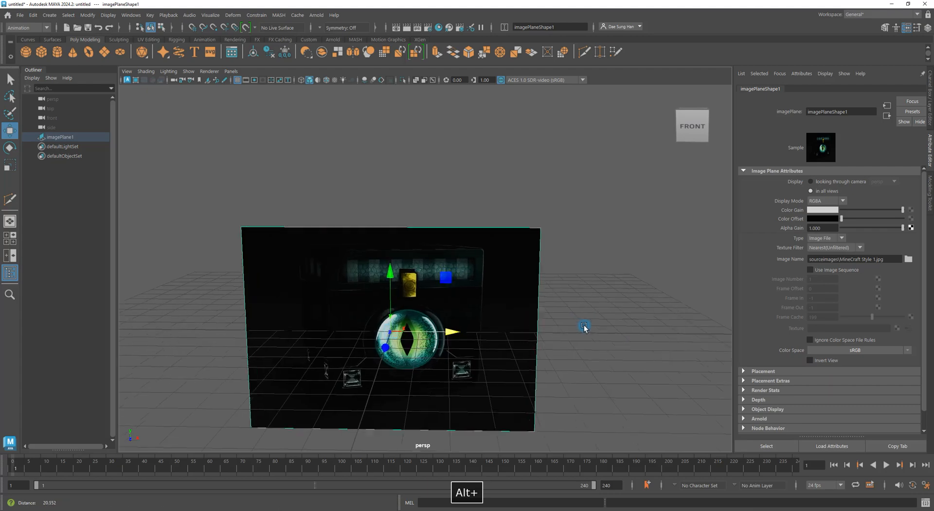
alt+drag(584, 325, 620, 331)
click(826, 360)
alt+drag(510, 313, 566, 298)
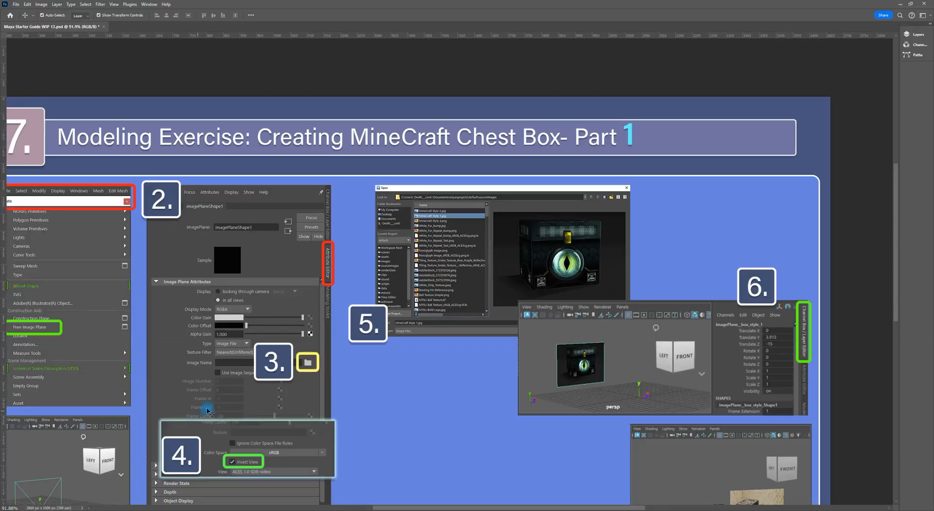
Switch to the Photoshop guide and check the Invert View setting in step 4.
drag(291, 433, 574, 258)
alt+drag(523, 300, 584, 216)
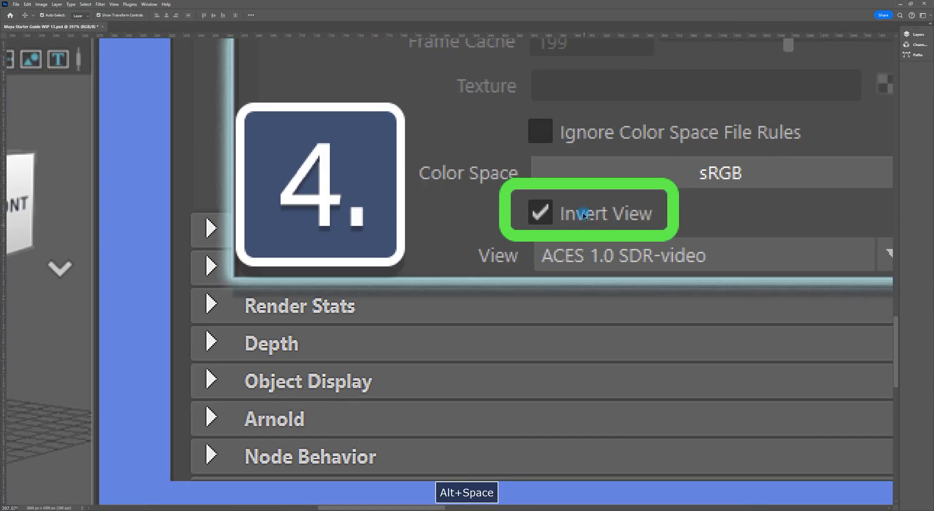
key(v)
alt+scroll(659, 336, down, 10)
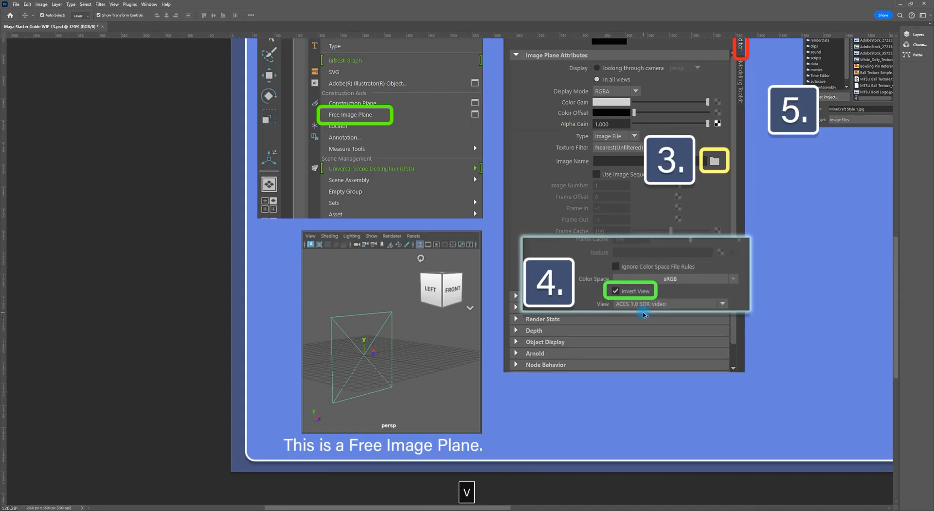
alt+scroll(643, 314, down, 8)
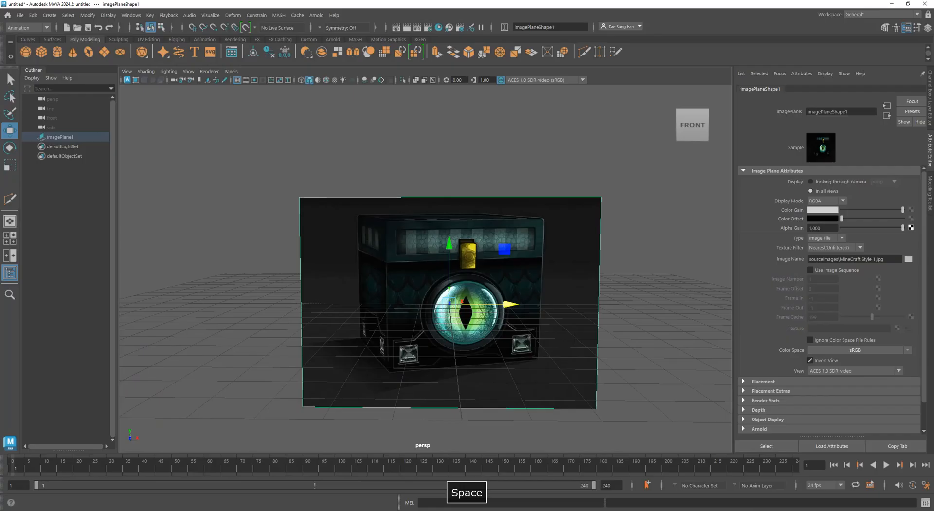
Switch back to Maya, move the chest image plane away from the grid's centre and deselect it.
alt+drag(559, 323, 521, 313)
alt+right_drag(522, 313, 512, 310)
mouse_move(512, 309)
alt+mouse_down()
mouse_move(500, 280)
mouse_move(501, 303)
alt+mouse_up()
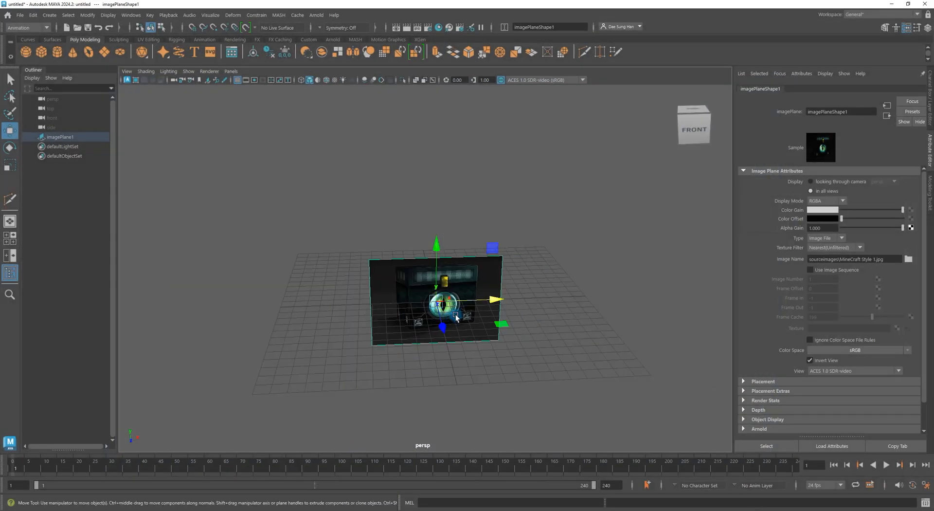
drag(456, 317, 389, 325)
click(361, 329)
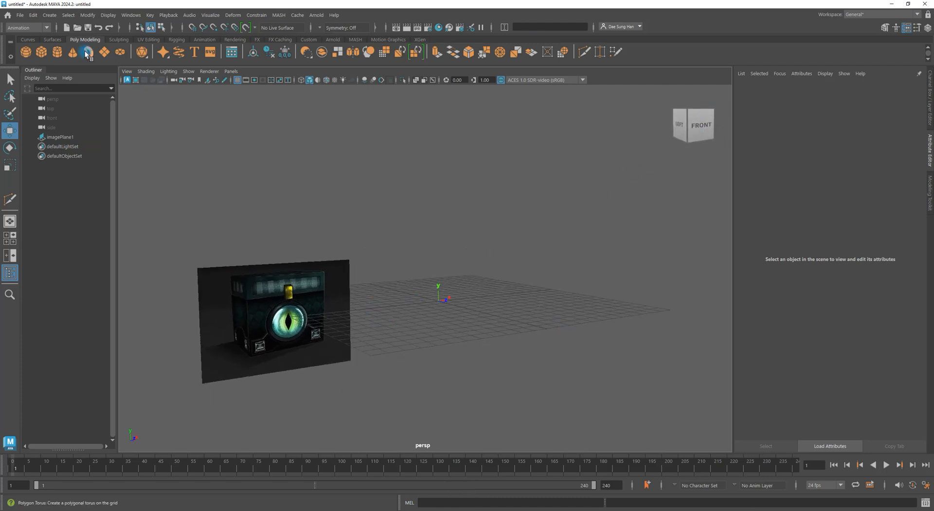
Create a second free image plane and load MineCraft Style 2.jpg from the sourceimages folder as its image.
click(33, 16)
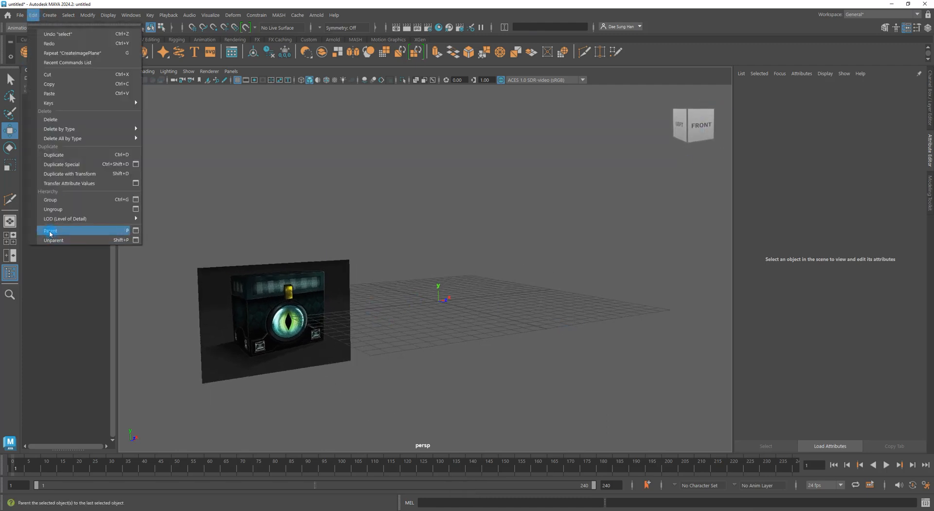
click(45, 16)
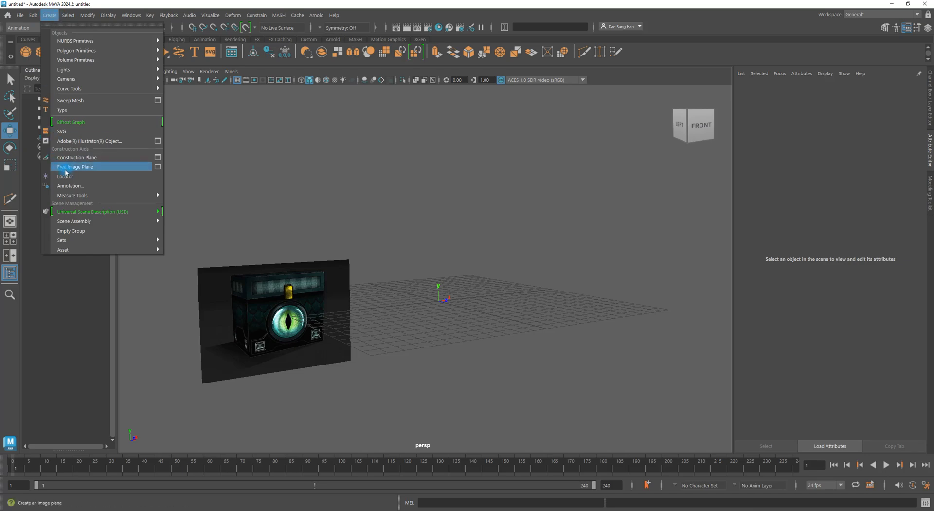
click(65, 167)
mouse_move(474, 309)
alt+mouse_down()
mouse_move(443, 318)
mouse_move(479, 315)
alt+mouse_up()
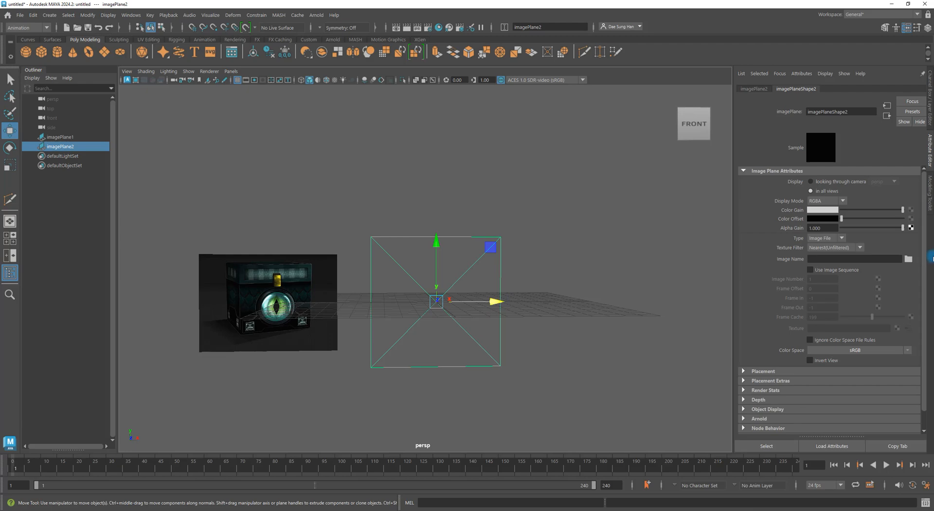
click(928, 99)
click(928, 141)
click(908, 258)
click(229, 165)
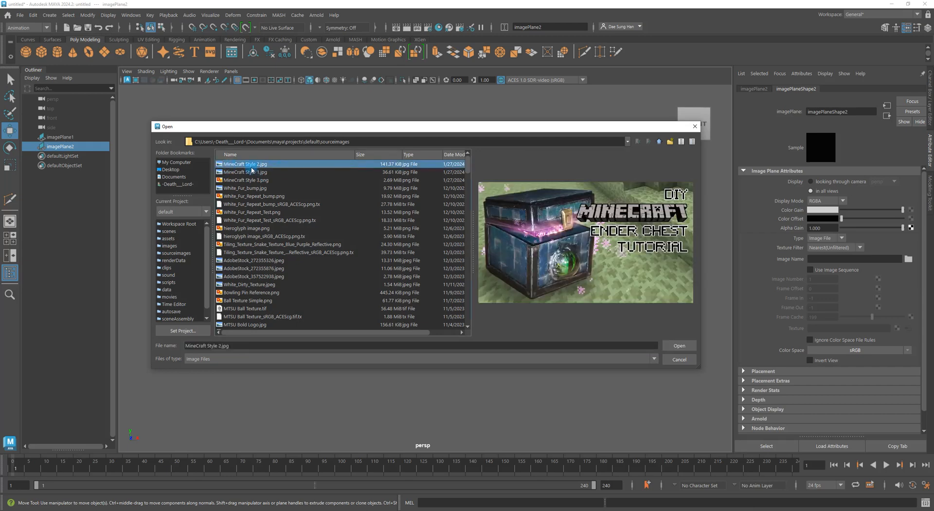
double_click(259, 166)
Move the second image plane away from the grid's centre to about X -12.6, shifting the first chest plane along with it.
alt+drag(258, 163, 278, 245)
alt+right_drag(278, 244, 313, 265)
alt+drag(313, 265, 319, 278)
drag(285, 229, 335, 291)
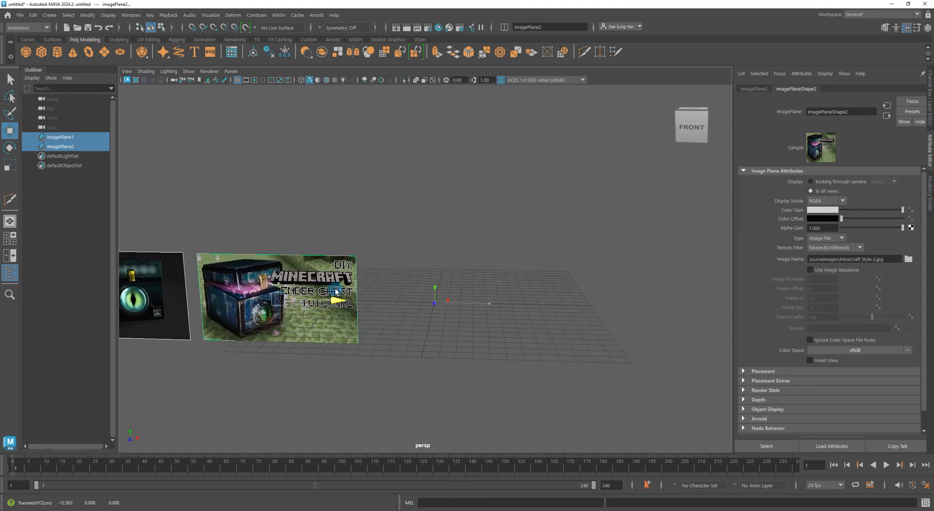
alt+middle_drag(494, 297, 567, 297)
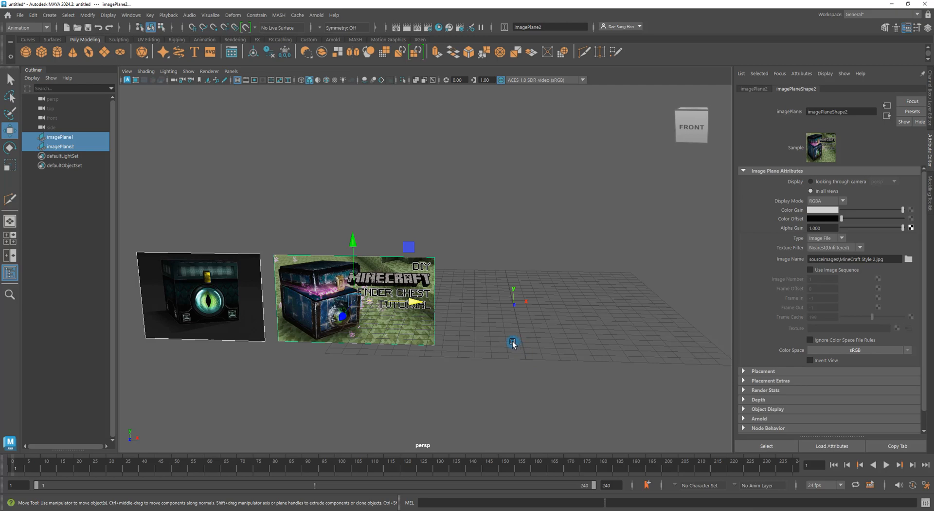
click(512, 342)
Select only the second image plane, enable Invert View for its image, and deselect it.
click(379, 301)
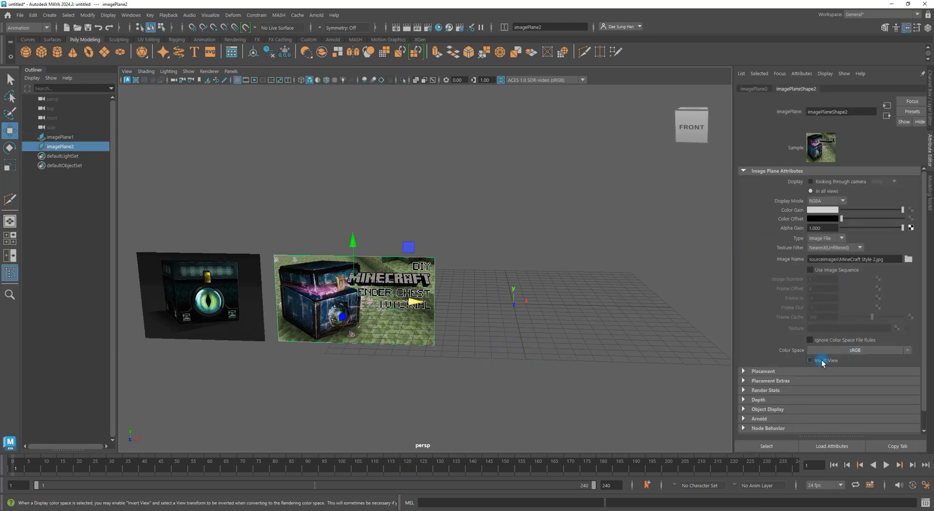
alt+drag(392, 339, 395, 322)
alt+right_drag(396, 322, 516, 335)
alt+drag(517, 335, 535, 361)
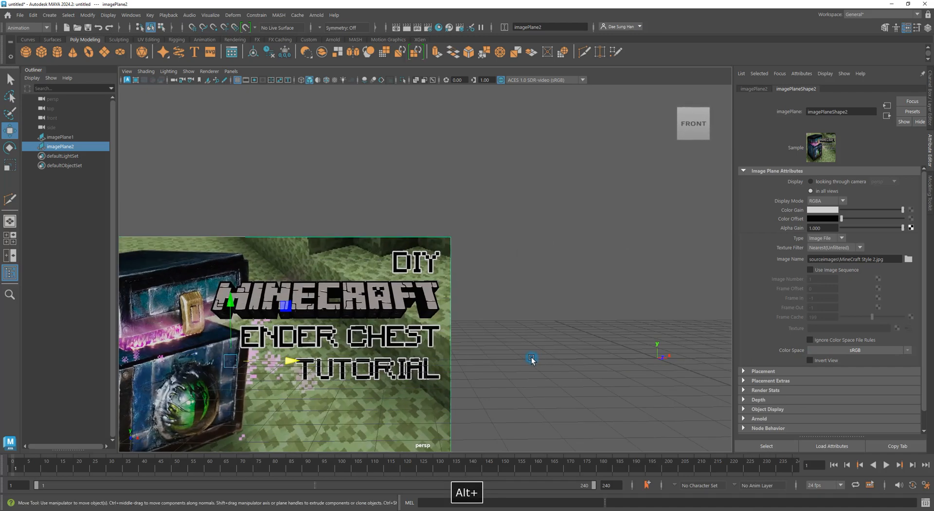
alt+middle_drag(535, 360, 729, 331)
alt+right_drag(729, 331, 606, 294)
alt+middle_drag(606, 294, 572, 286)
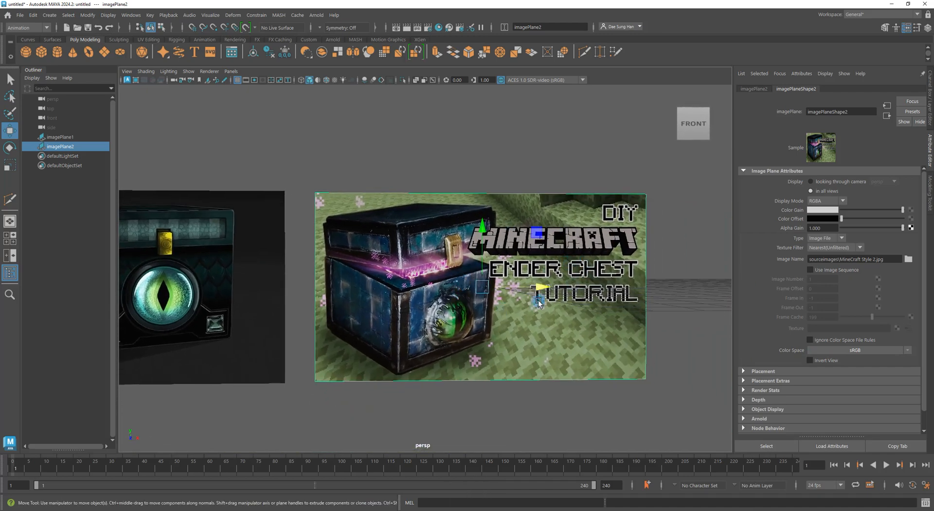
click(824, 361)
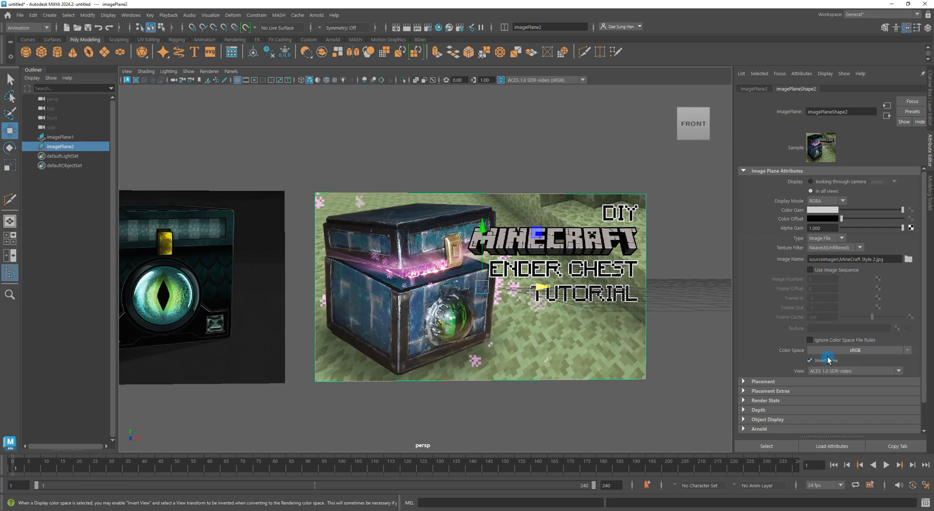
alt+right_drag(587, 298, 487, 279)
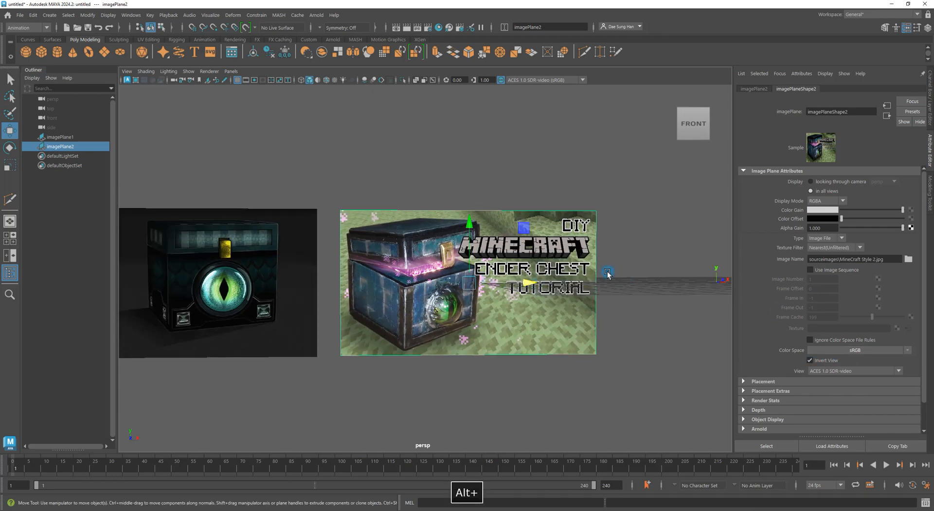
alt+middle_drag(607, 274, 542, 291)
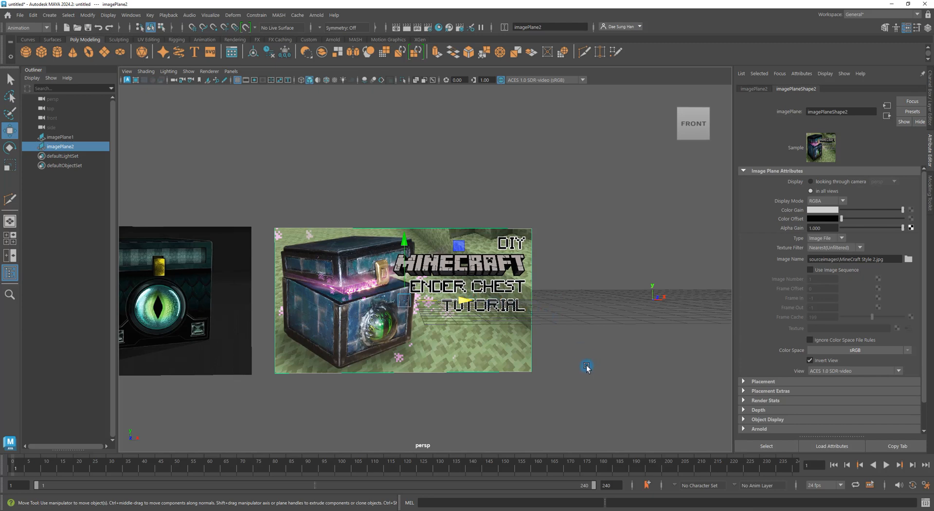
alt+drag(588, 330, 596, 331)
alt+right_drag(596, 331, 527, 309)
click(613, 334)
Create a third free image plane and load MineCraft Style 3.png from the sourceimages folder as its image.
alt+middle_drag(605, 268, 486, 278)
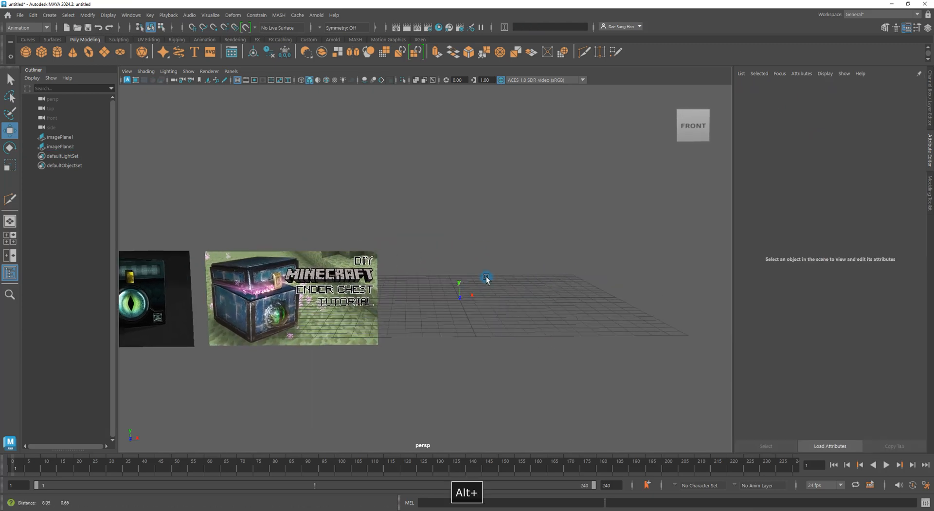
click(51, 15)
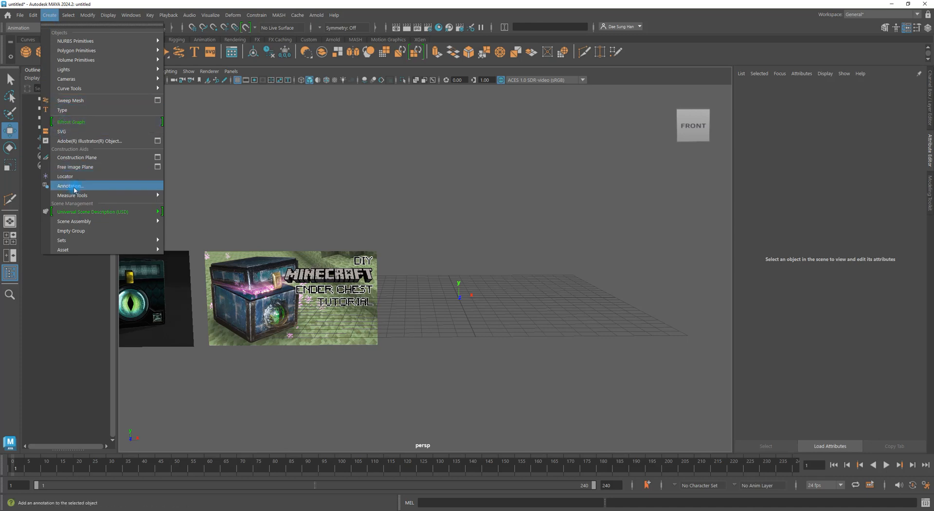
click(87, 168)
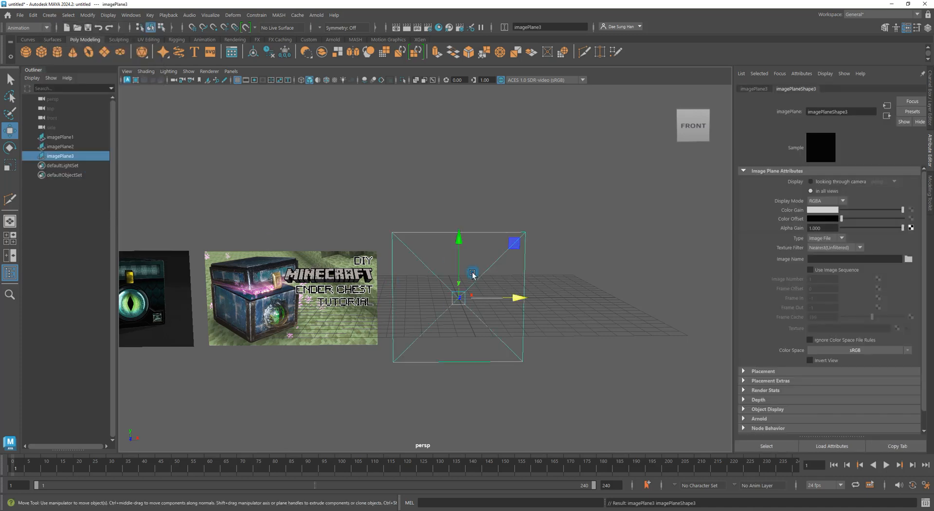
click(909, 260)
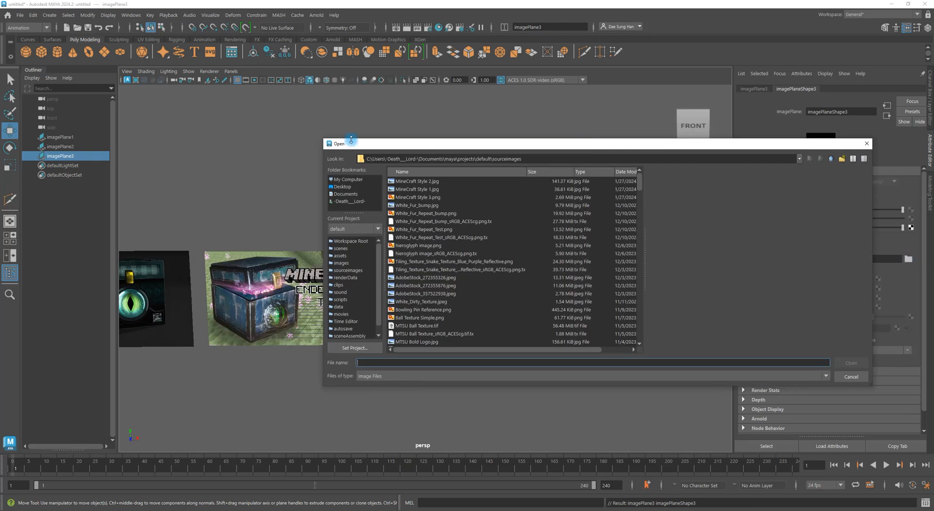
click(416, 197)
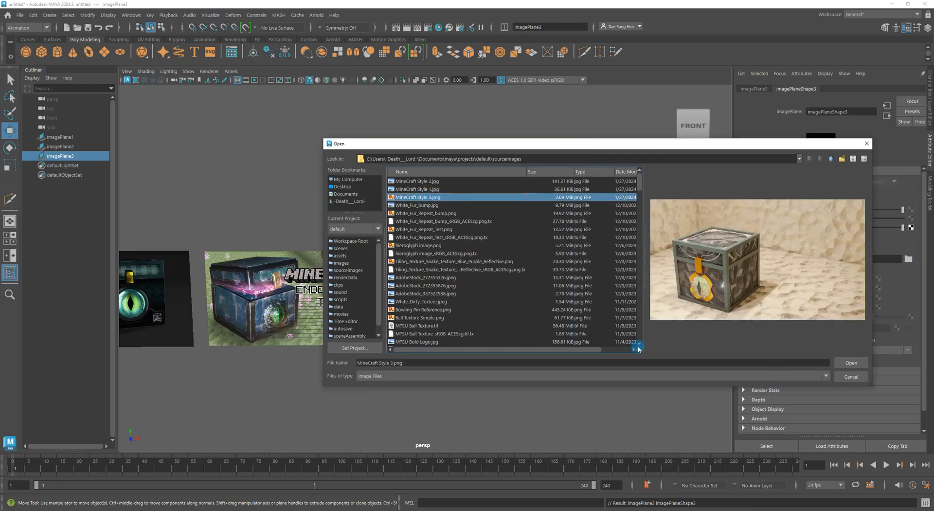
double_click(432, 199)
Place the third image plane beside the second along X and shift all three planes together to centre the row on the grid.
alt+drag(483, 302, 563, 298)
alt+drag(488, 263, 559, 288)
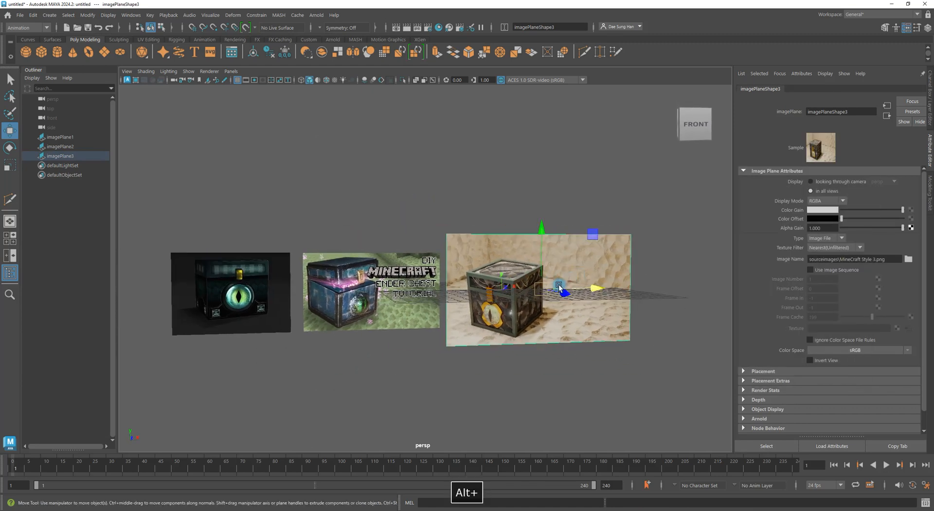
drag(216, 204, 606, 400)
alt+drag(520, 329, 591, 343)
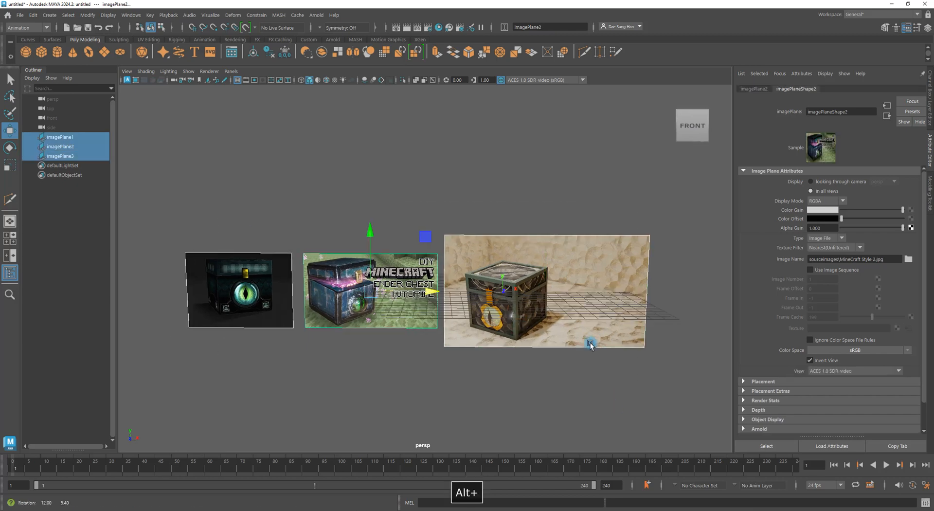
alt+right_drag(591, 343, 497, 327)
alt+drag(497, 327, 446, 293)
Select only the third image plane, enable Invert View for its image, and deselect it.
click(532, 320)
click(539, 293)
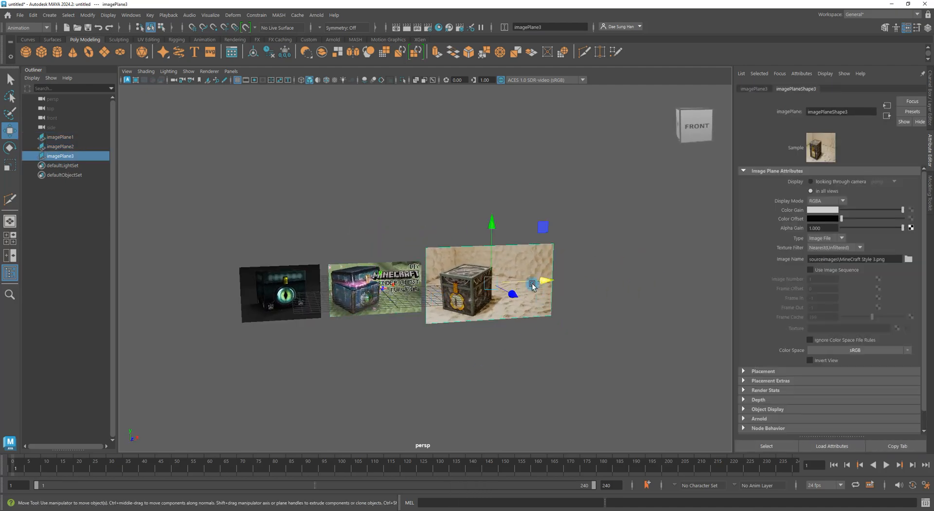
click(808, 360)
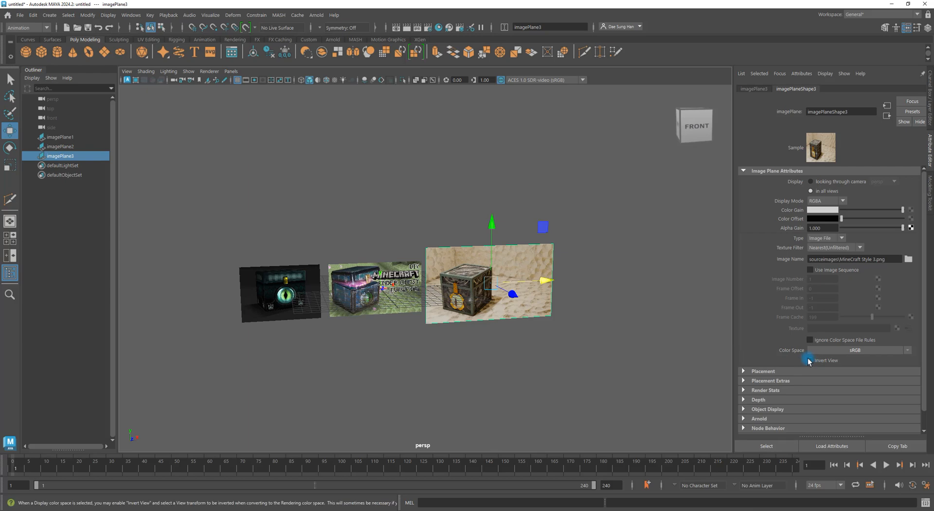
click(444, 381)
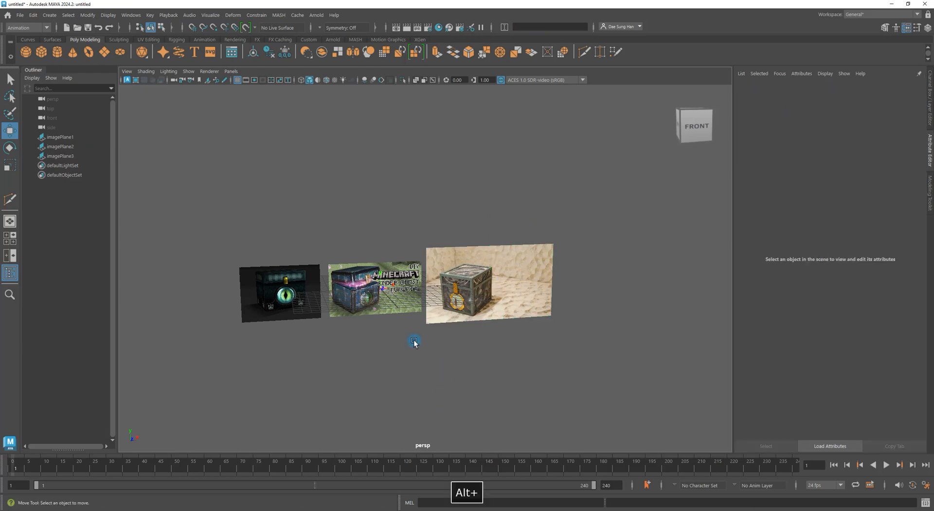
Duplicate the third image plane and move the copy along X to about 38.8.
alt+right_drag(415, 340, 476, 305)
click(488, 274)
alt+right_drag(620, 308, 597, 300)
alt+drag(597, 300, 582, 293)
alt+middle_drag(582, 292, 479, 293)
alt+drag(479, 294, 494, 309)
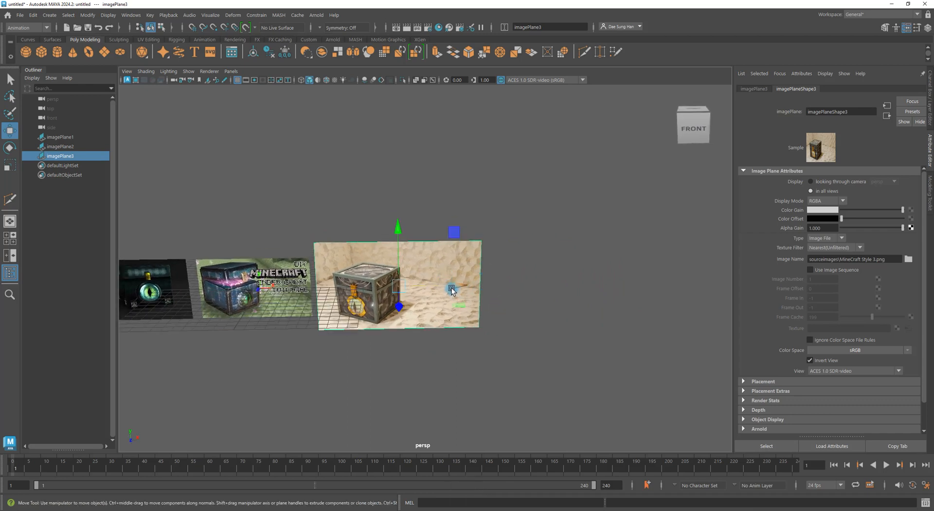
key(ctrl+d)
drag(451, 290, 581, 286)
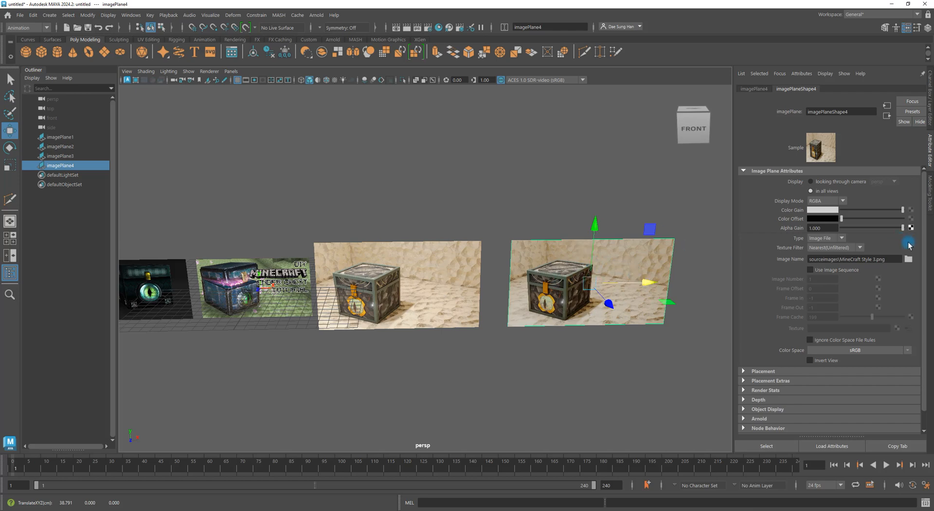
Open the image file browser for the duplicated plane, cancel it, and delete the duplicate.
click(908, 259)
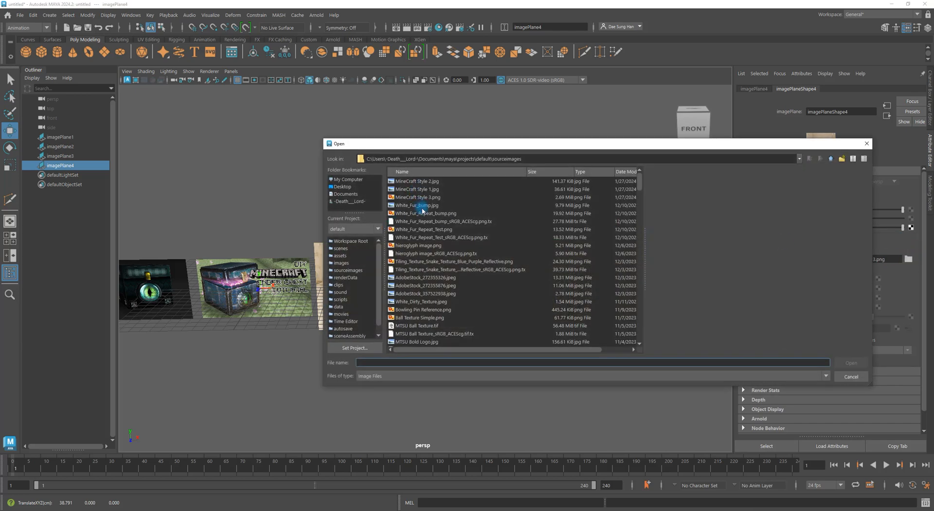
click(847, 377)
alt+drag(552, 402, 586, 377)
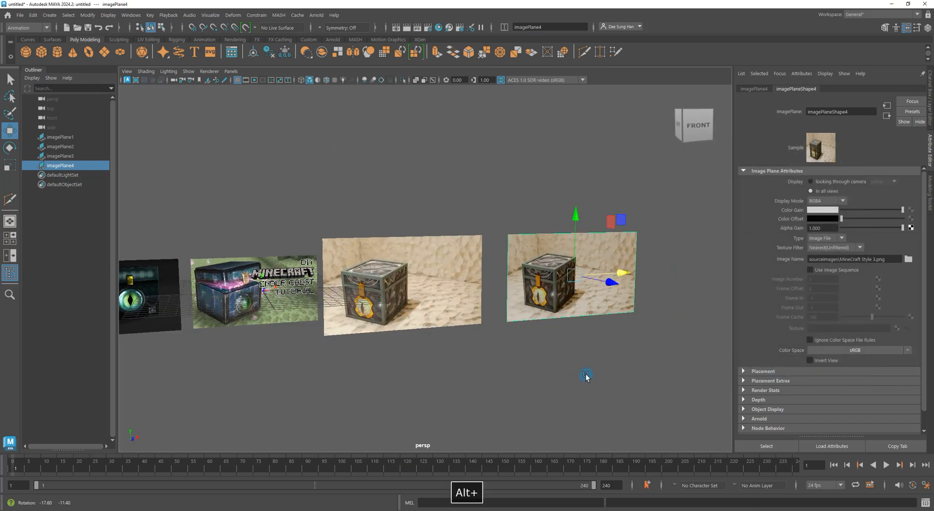
alt+right_drag(586, 376, 552, 348)
alt+drag(553, 348, 554, 358)
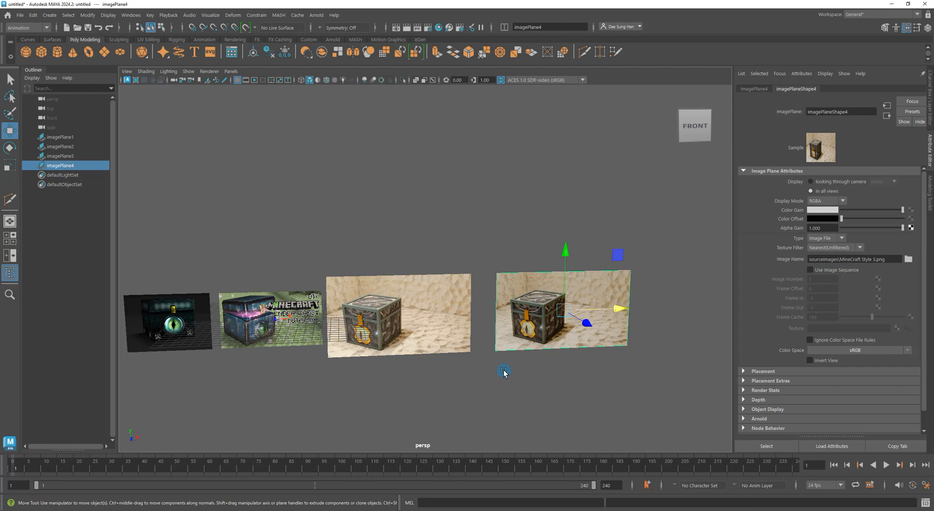
key(BackSpace)
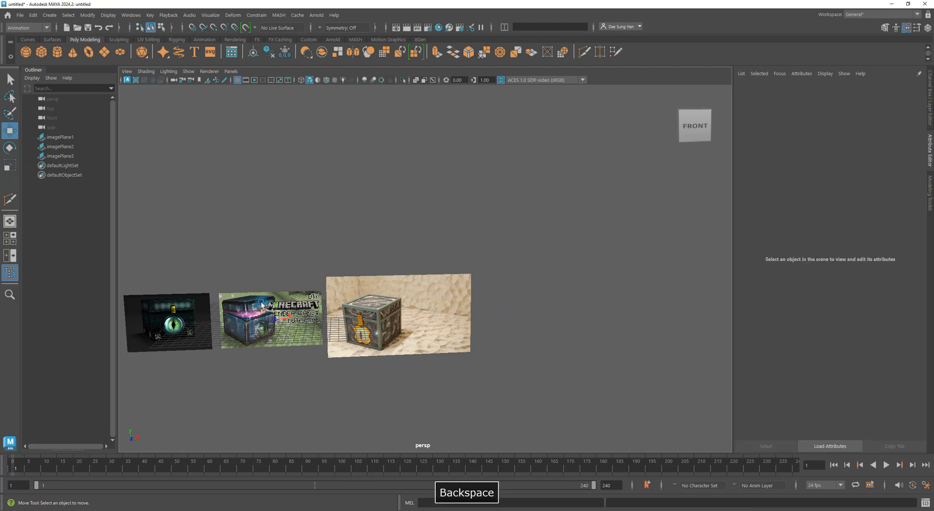
Select all three image planes and raise them above the grid along Y.
alt+middle_drag(394, 252, 563, 255)
drag(314, 250, 595, 366)
alt+drag(423, 316, 461, 331)
alt+right_drag(462, 331, 536, 343)
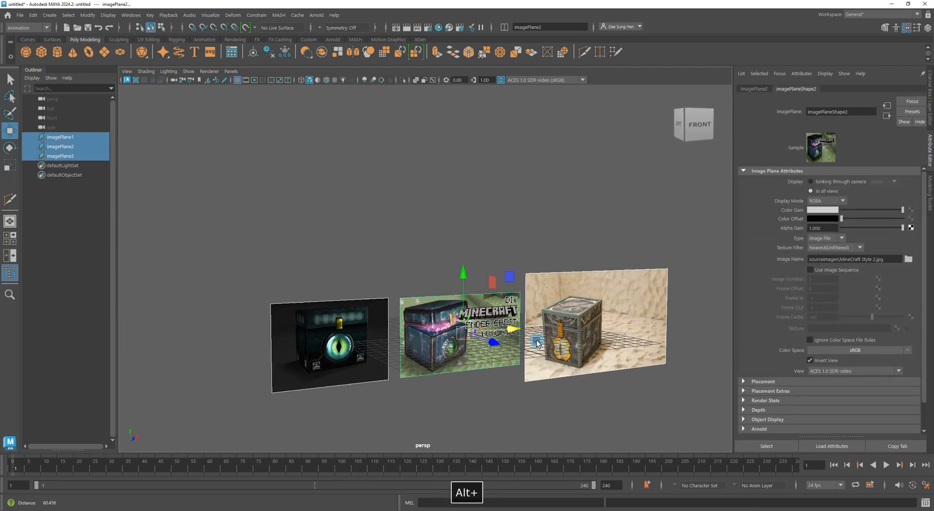
key(w)
drag(463, 272, 445, 247)
Lower the first and second image planes so their bottom edges line up with the third plane's.
alt+right_drag(445, 247, 467, 256)
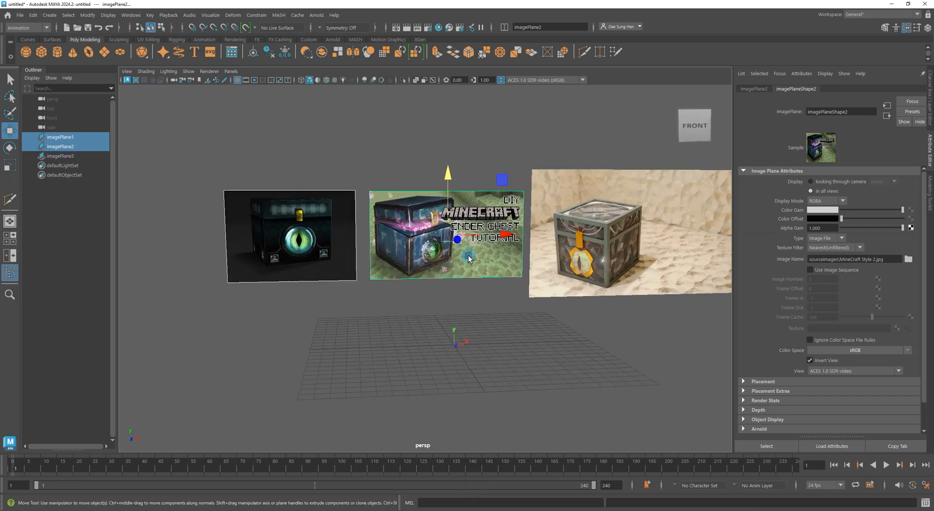
alt+drag(475, 255, 509, 239)
alt+middle_drag(509, 239, 500, 247)
drag(430, 195, 439, 217)
Move all three image planes back behind the grid along Z to about -21.1 and deselect them.
alt+drag(436, 312, 371, 303)
alt+right_drag(623, 320, 569, 307)
drag(569, 306, 409, 305)
click(496, 312)
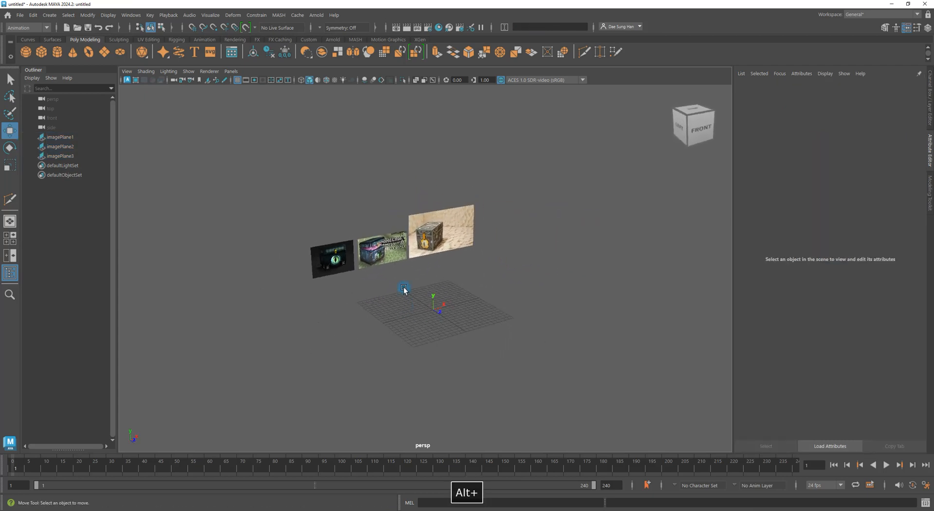
drag(470, 309, 316, 197)
alt+drag(396, 290, 406, 296)
alt+drag(534, 202, 656, 135)
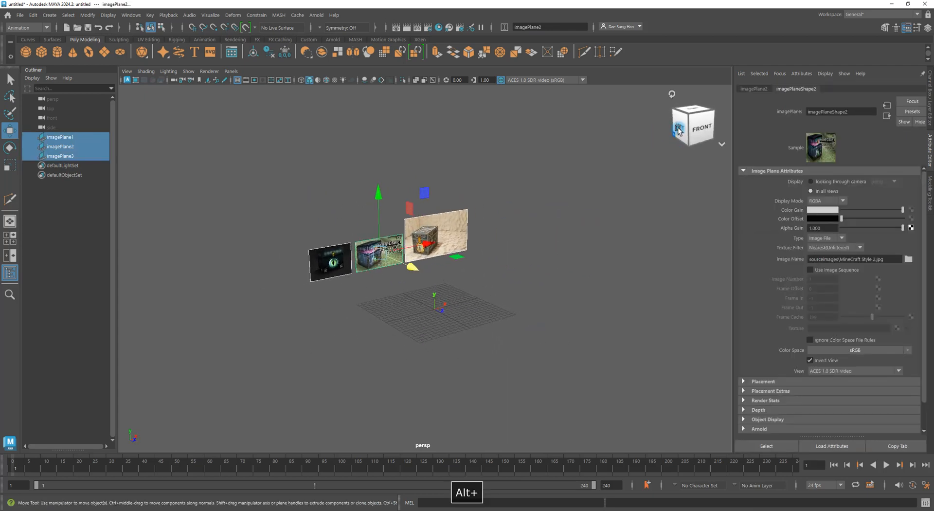
alt+drag(481, 253, 364, 260)
click(500, 319)
Select the third image plane and nudge it along X to about 16.6, widening its gap to the second plane.
alt+drag(500, 319, 418, 327)
alt+right_drag(418, 327, 545, 340)
click(510, 265)
alt+drag(471, 304, 474, 319)
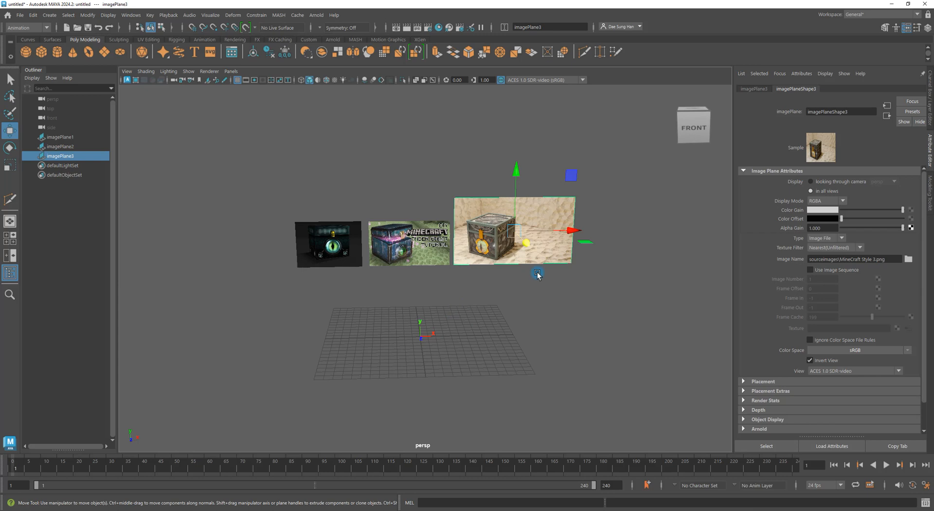
drag(569, 239, 575, 235)
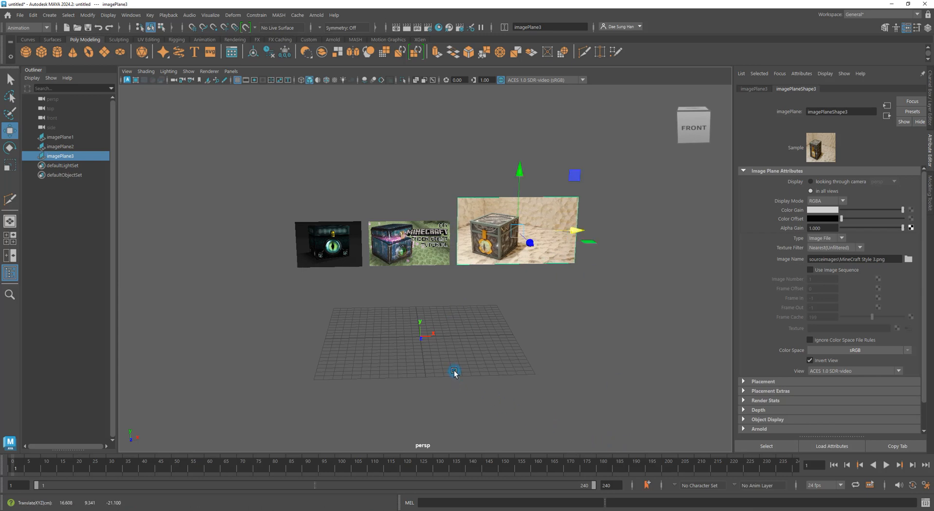
alt+right_drag(488, 359, 434, 345)
alt+drag(434, 345, 460, 340)
alt+right_drag(460, 339, 515, 352)
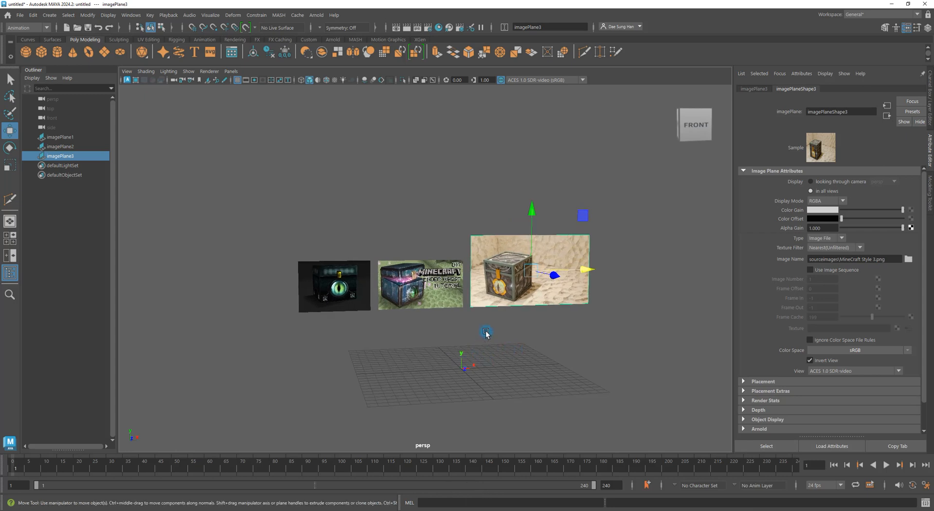
Deselect the third image plane and create a polygon cube at the centre of the grid.
alt+middle_drag(485, 334, 471, 296)
alt+right_drag(471, 296, 535, 336)
alt+drag(503, 304, 505, 330)
key(w)
click(531, 357)
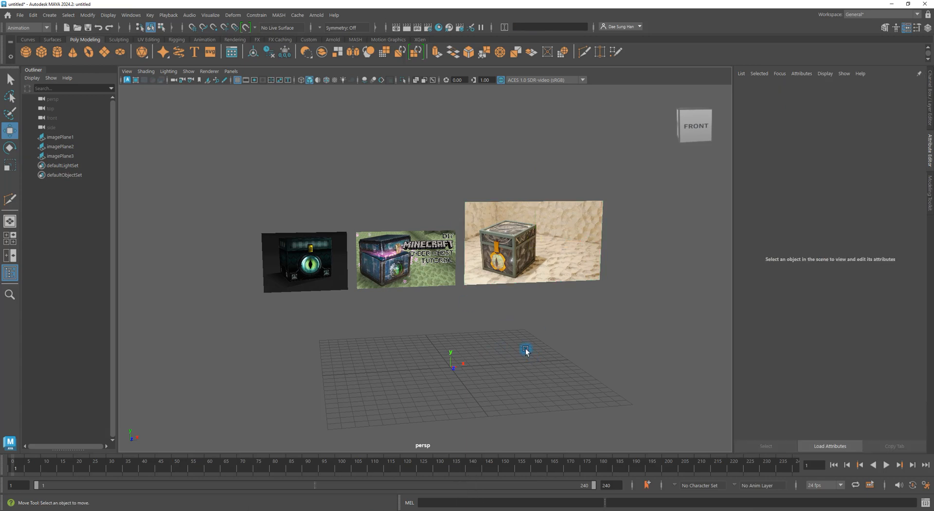
alt+drag(533, 346, 527, 343)
alt+middle_drag(537, 348, 508, 304)
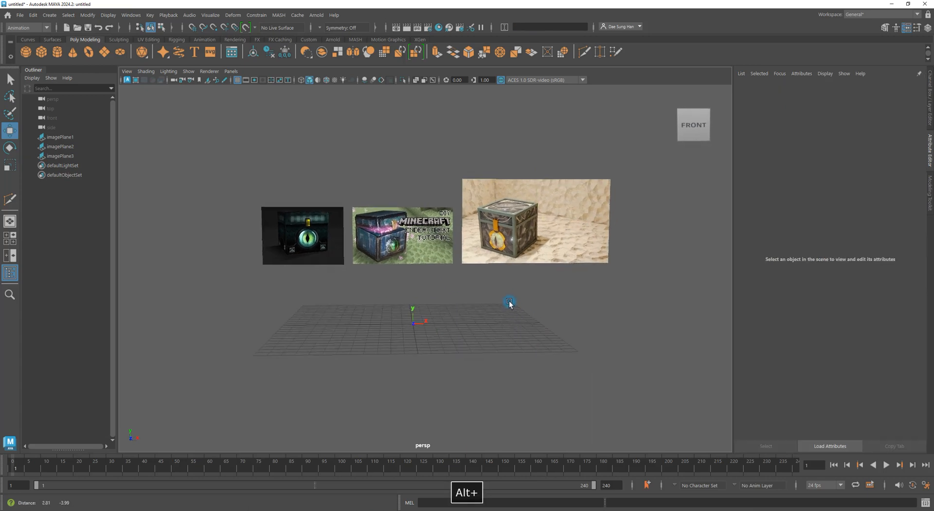
alt+drag(504, 305, 489, 344)
shift+right_click(477, 311)
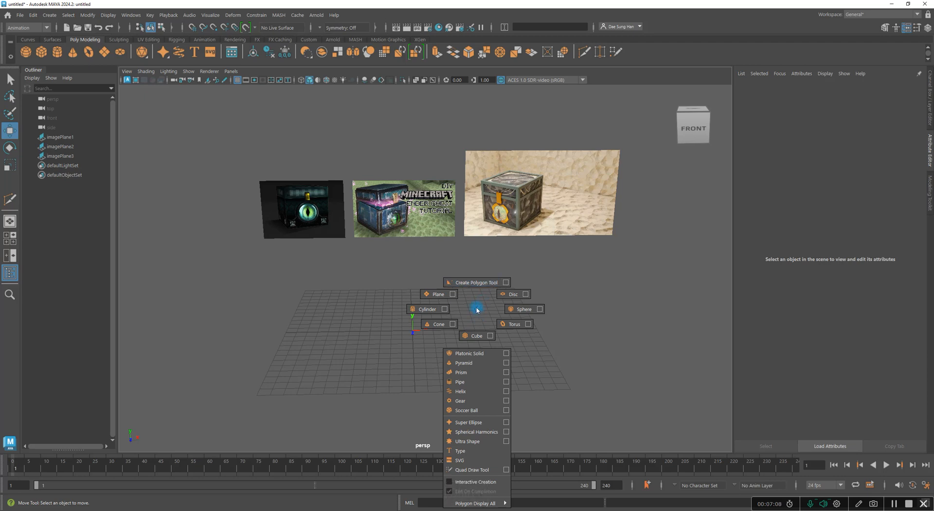
click(475, 335)
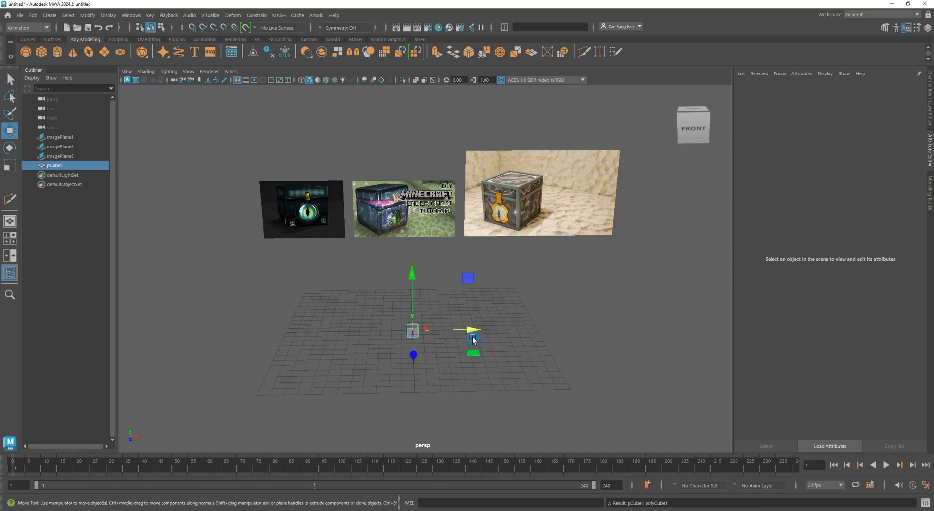
Show the cube's channels and set the Height Baseline of its polyCube1 inputs to -1.
alt+drag(427, 377, 503, 358)
scroll(486, 359, up, 4)
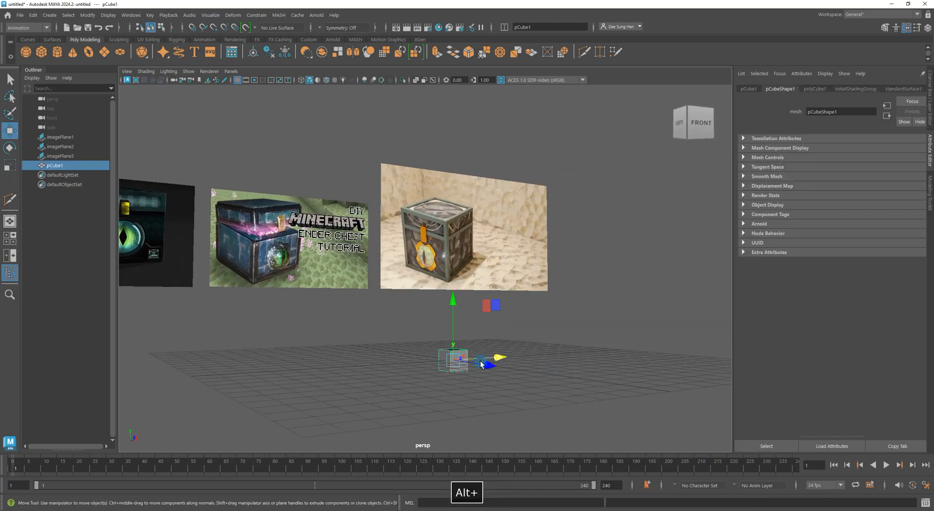
click(929, 83)
click(895, 208)
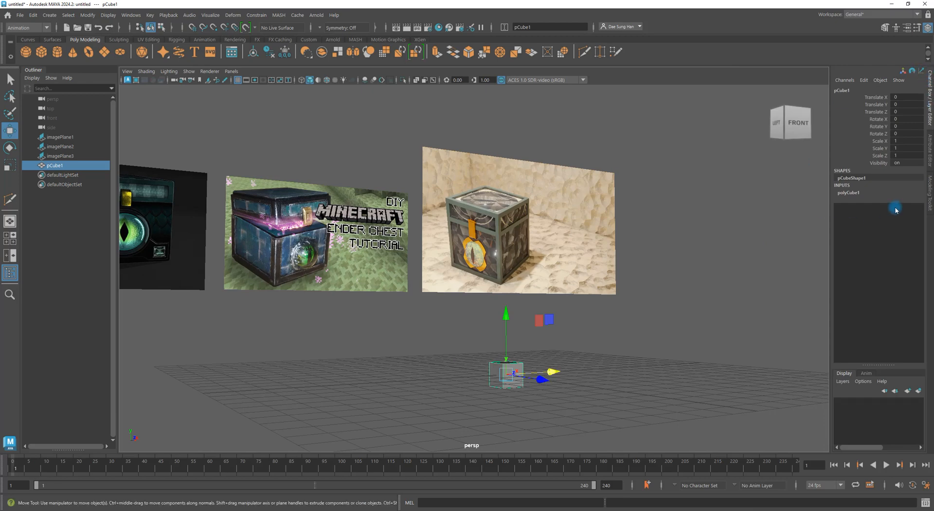
click(851, 193)
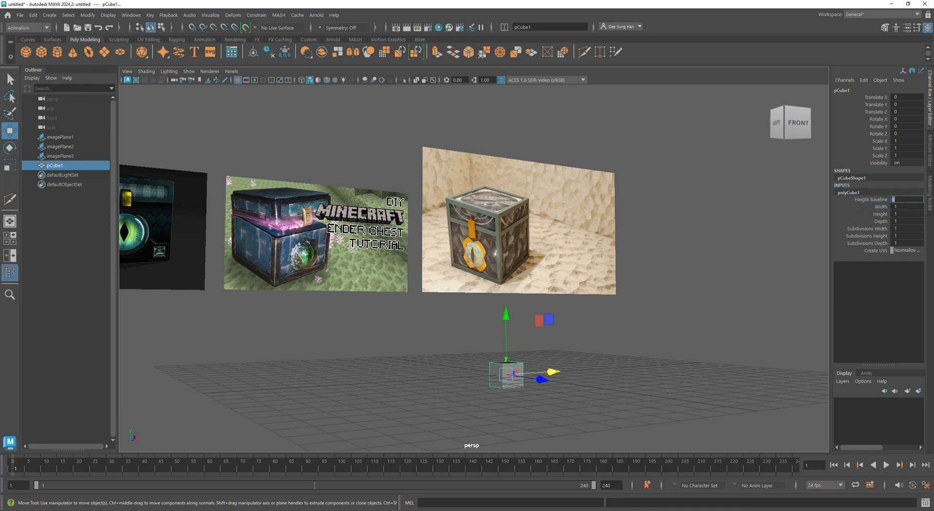
text(-)
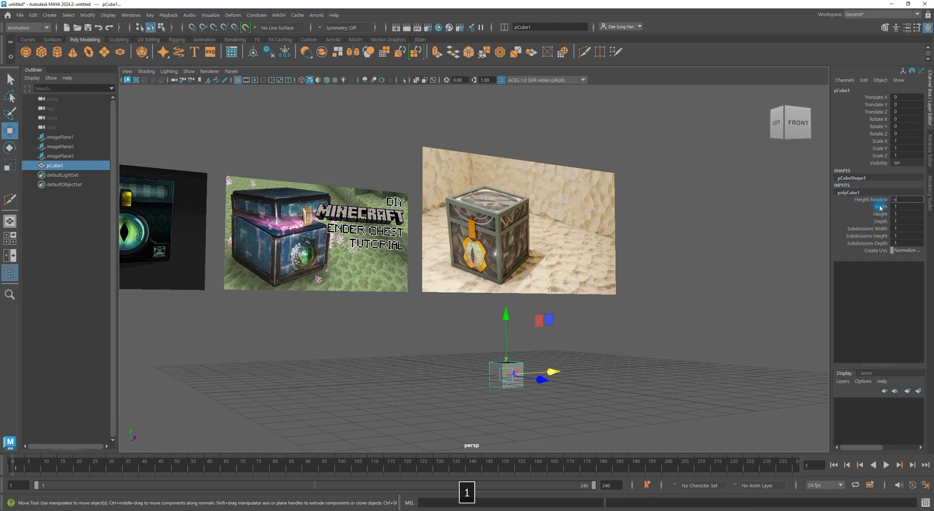
text(1)
key(Return)
Examine how the cube's base and pivot sit relative to the grid and the reference images.
alt+middle_drag(514, 333, 532, 231)
alt+right_drag(532, 231, 707, 284)
alt+drag(706, 284, 673, 323)
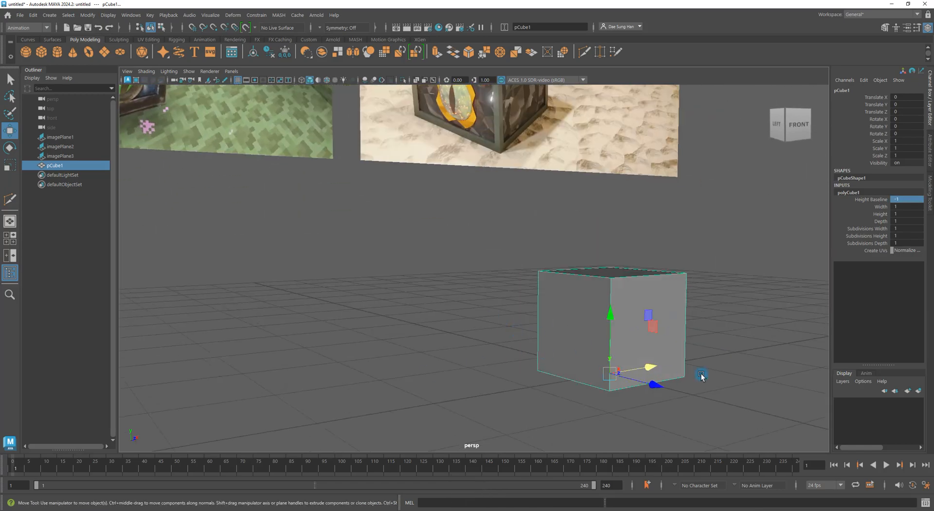
alt+right_drag(702, 377, 615, 388)
alt+drag(462, 322, 385, 335)
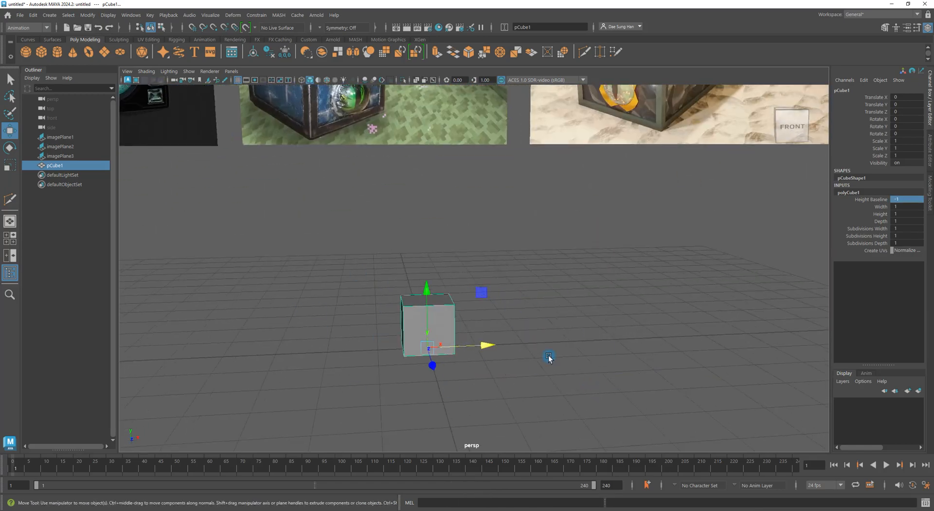
alt+drag(598, 345, 462, 327)
alt+right_drag(463, 327, 417, 271)
alt+middle_drag(566, 284, 613, 319)
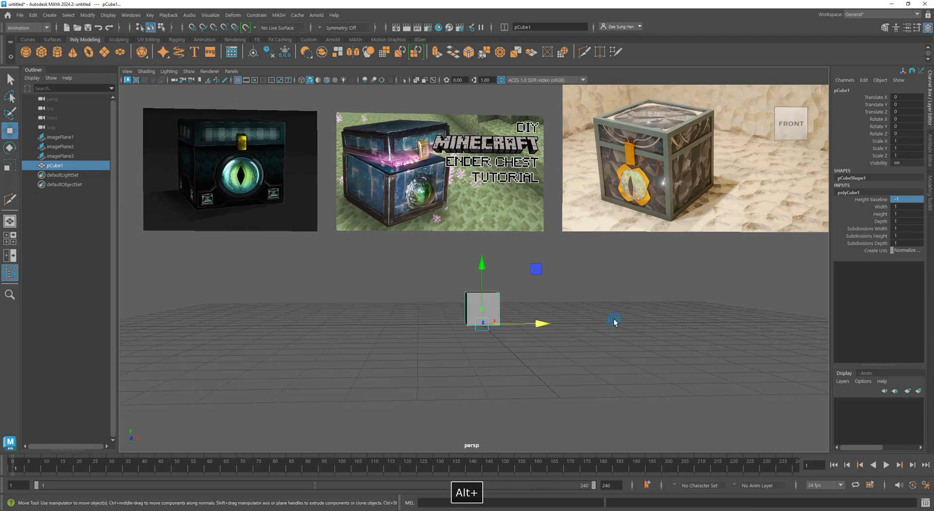
Try lowering the cube along Y and undo the move.
alt+middle_drag(546, 316, 555, 285)
alt+right_drag(508, 276, 534, 283)
drag(493, 238, 494, 262)
alt+drag(533, 330, 569, 288)
alt+drag(619, 304, 495, 317)
key(z)
alt+right_drag(496, 316, 568, 322)
alt+middle_drag(568, 322, 569, 358)
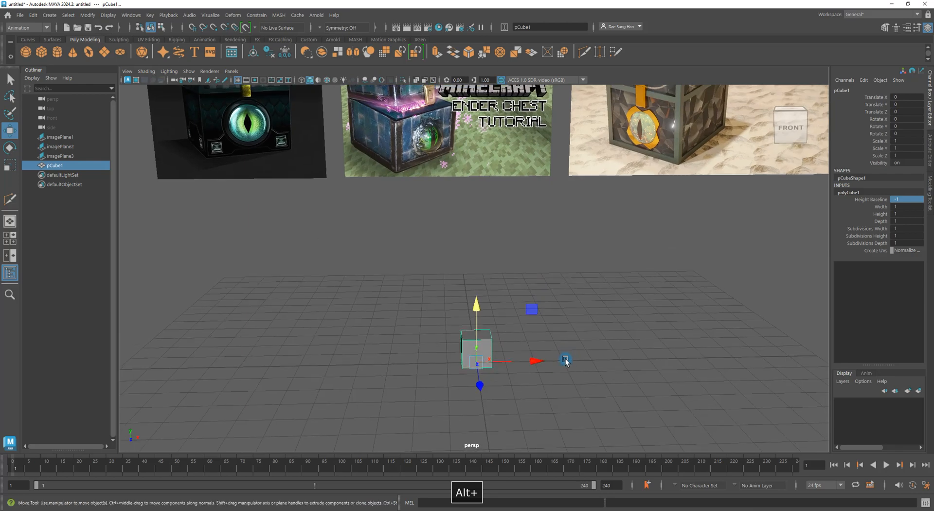
Select the cube's three Scale channels, switch to the Photoshop guide and show page 38 with the page 37 group collapsed.
drag(898, 144, 898, 155)
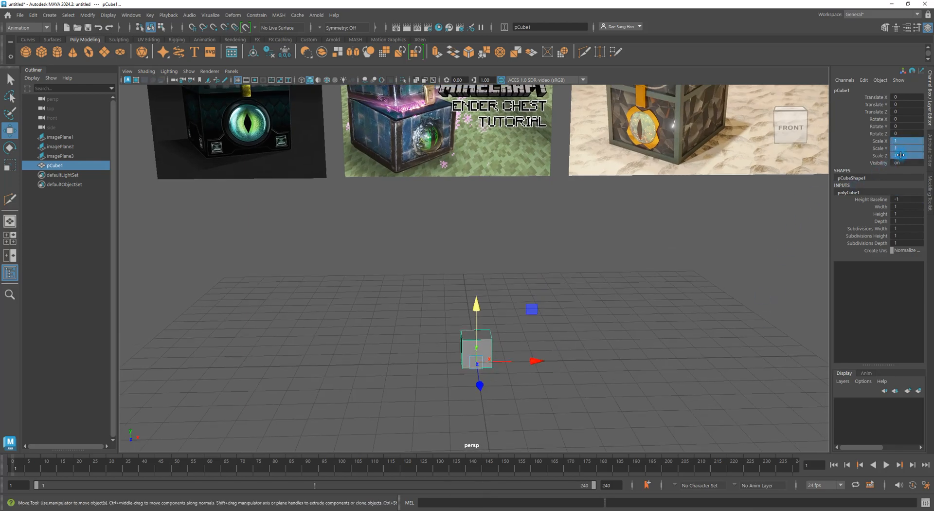
click(350, 508)
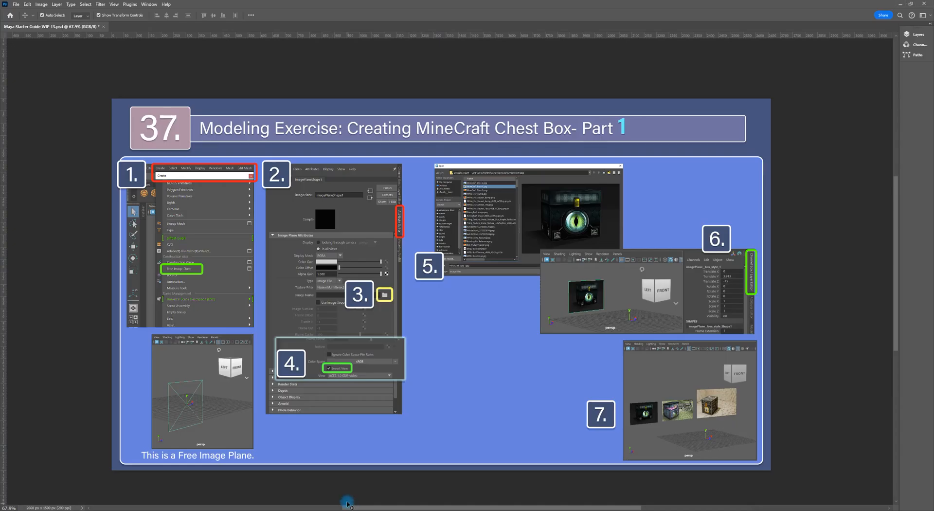
click(917, 35)
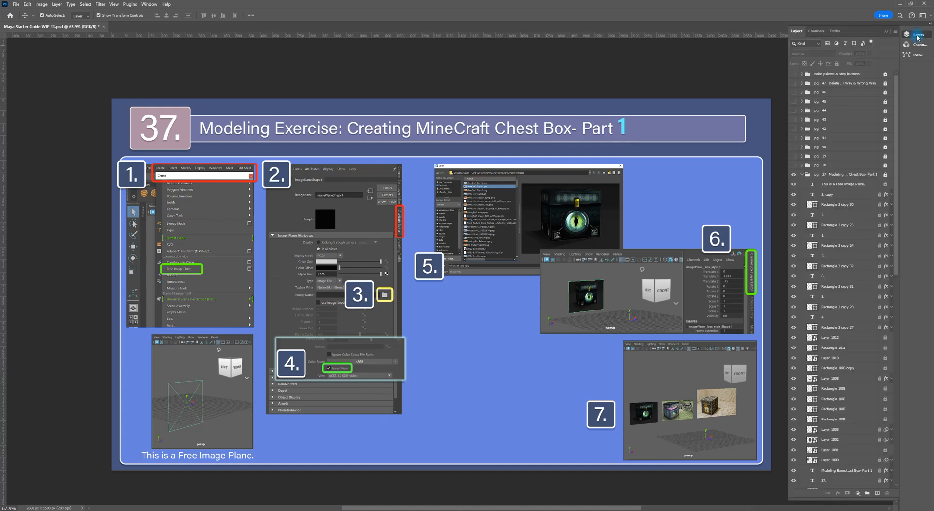
click(802, 174)
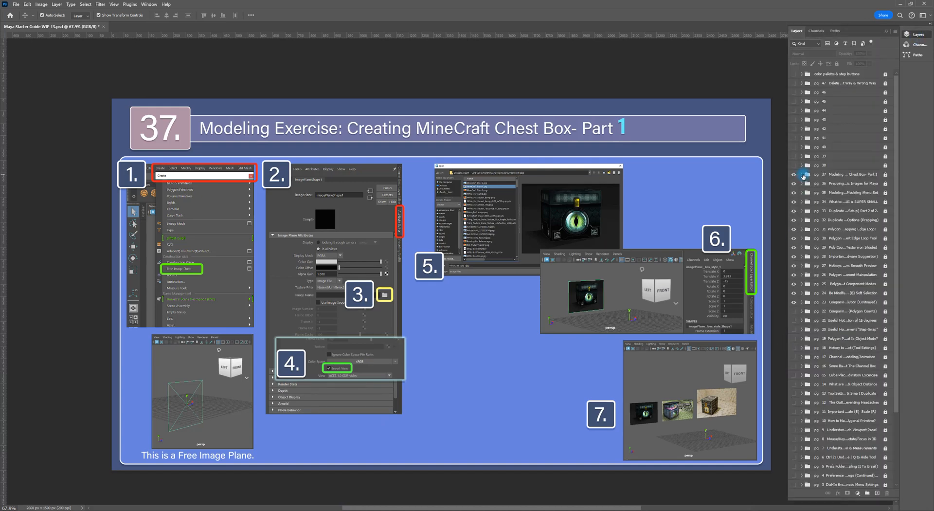
click(792, 165)
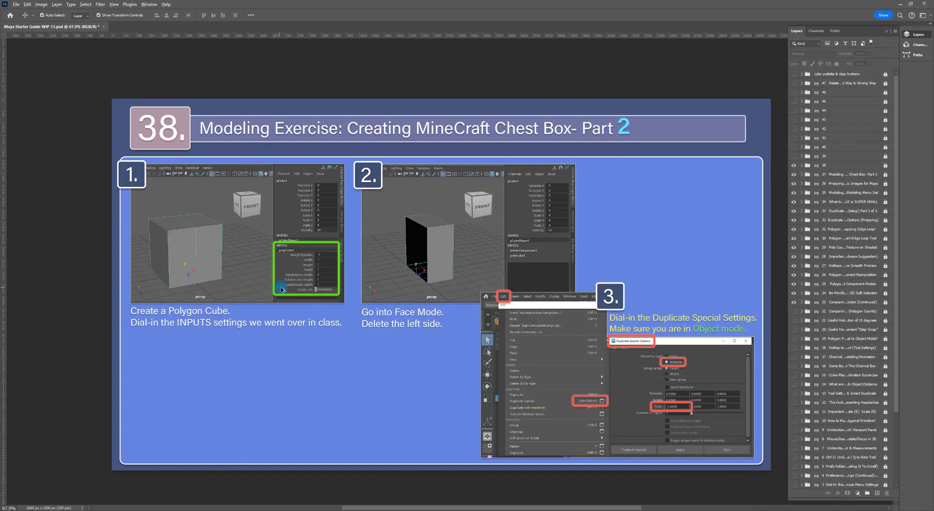
Examine the scale and polyCube1 input values shown in step 1 of the Part 2 guide.
scroll(289, 266, up, 8)
drag(417, 233, 517, 253)
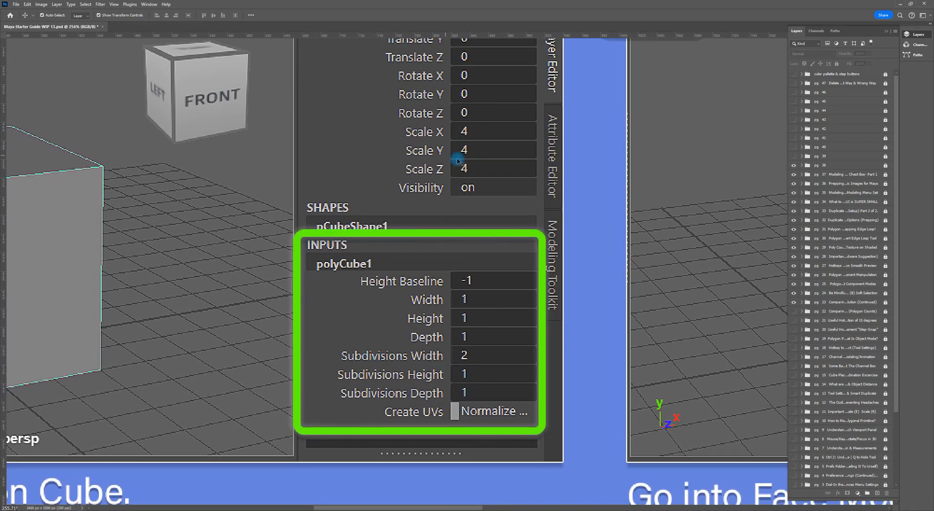
key(space)
drag(454, 148, 488, 221)
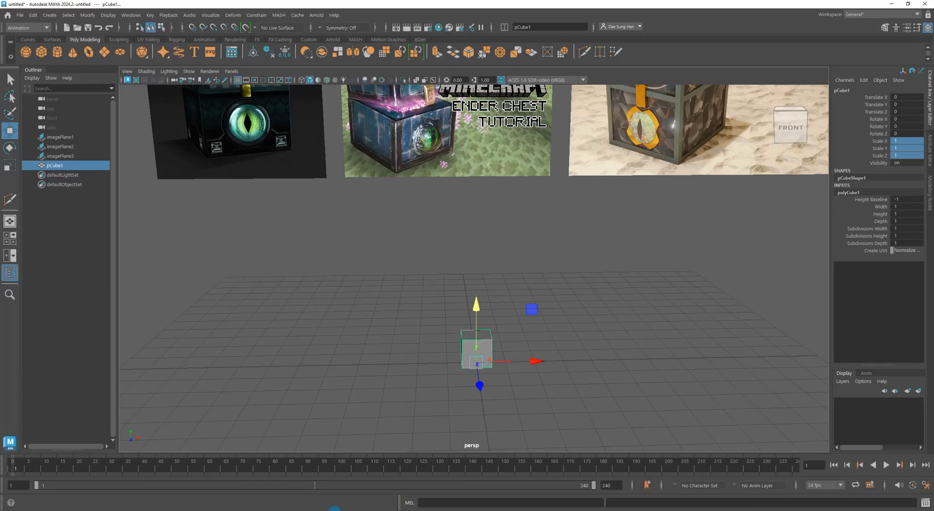
Back in Maya, set the cube's Scale X, Y and Z to 4 and its Subdivisions Width to 2.
alt+drag(438, 316, 534, 272)
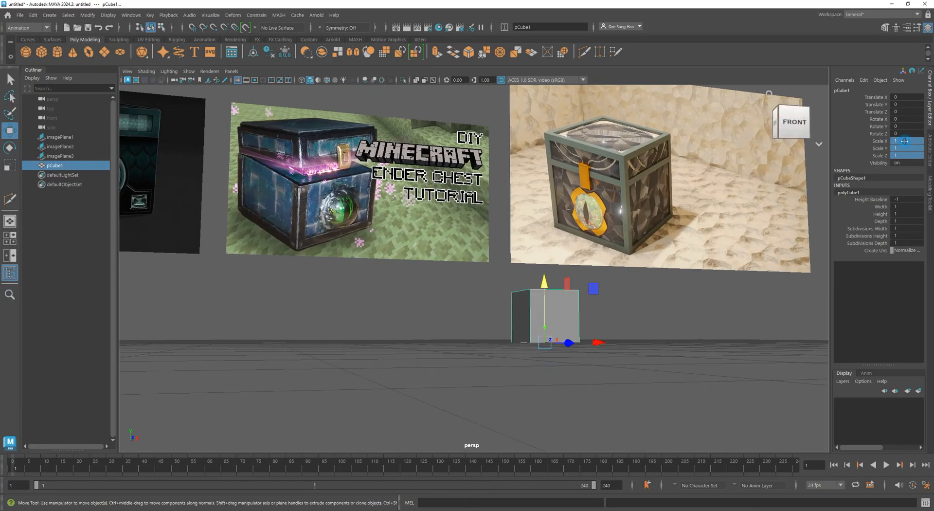
text(4)
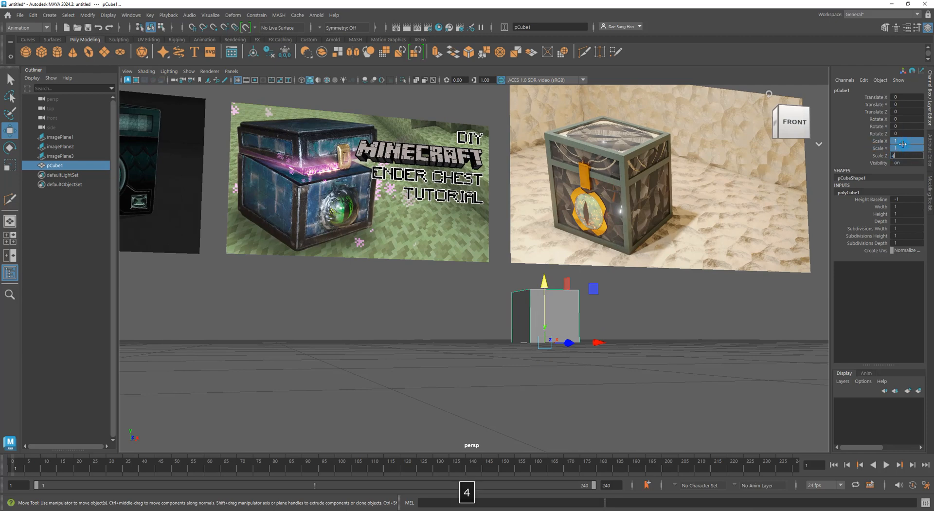
key(Return)
alt+right_drag(655, 339, 563, 297)
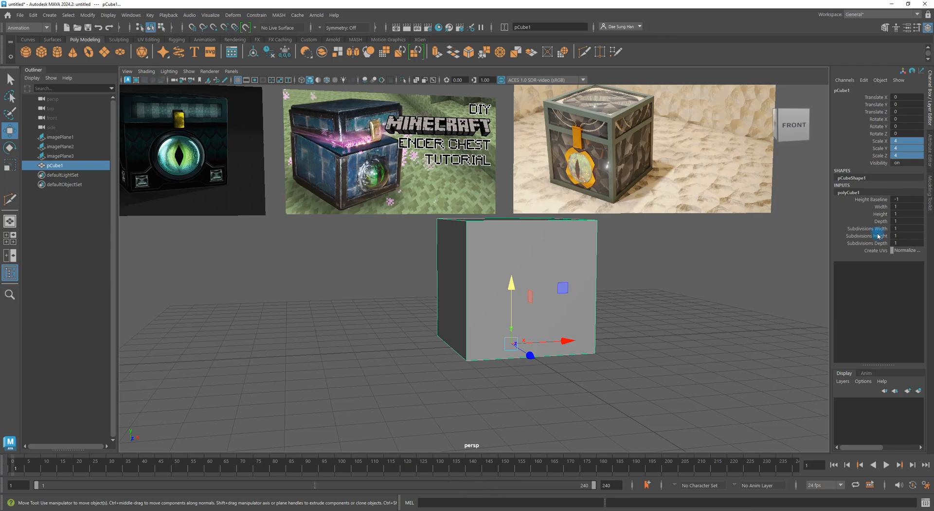
double_click(907, 229)
text(2)
key(Return)
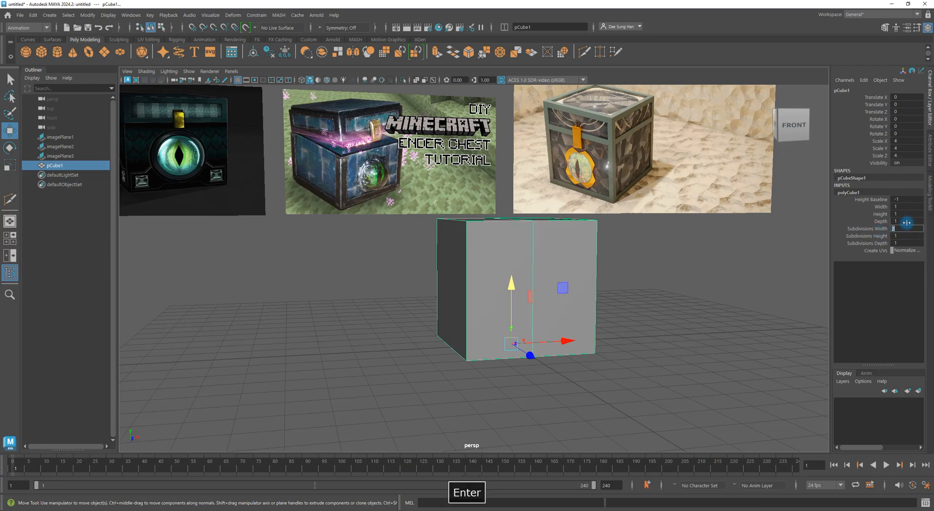
alt+drag(536, 347, 678, 294)
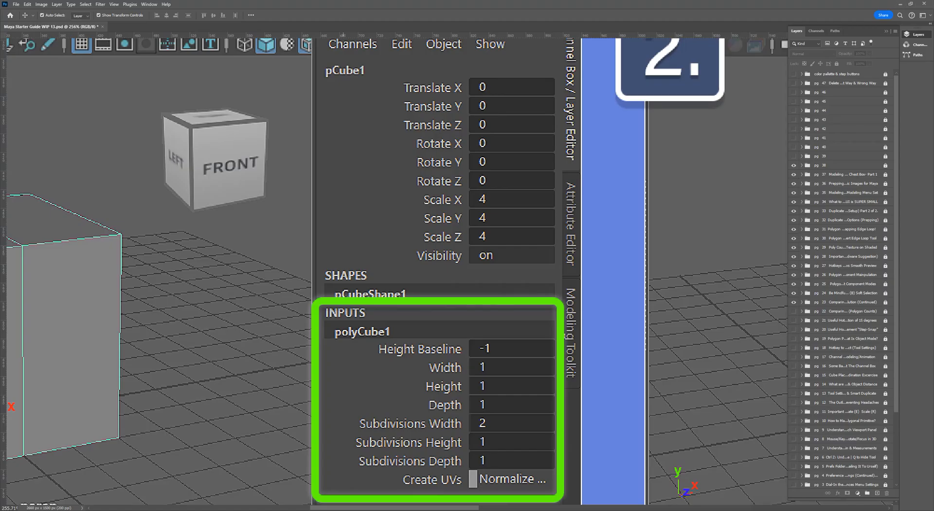
Switch to the Photoshop guide and examine step 2 of Part 2 on deleting the cube's left side.
scroll(513, 389, down, 8)
key(space)
drag(613, 385, 422, 252)
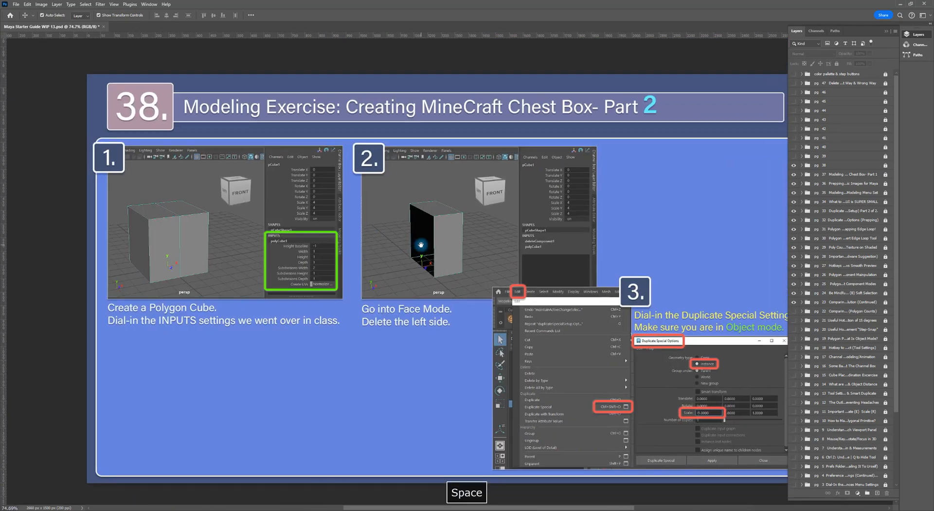
drag(430, 220, 445, 257)
scroll(462, 250, up, 11)
key(space)
drag(497, 288, 482, 193)
scroll(493, 249, down, 9)
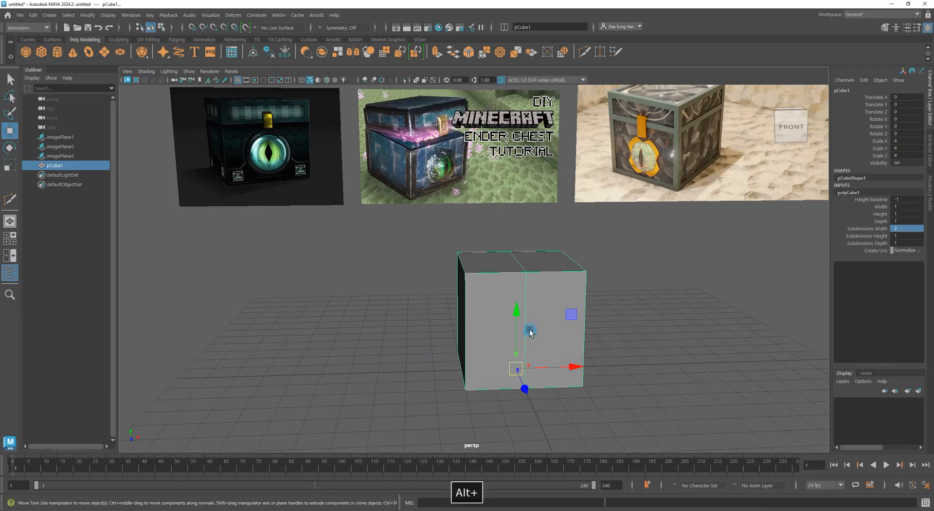
Back in Maya, put the cube into Face mode and switch the viewport to wireframe display.
alt+drag(531, 325, 511, 258)
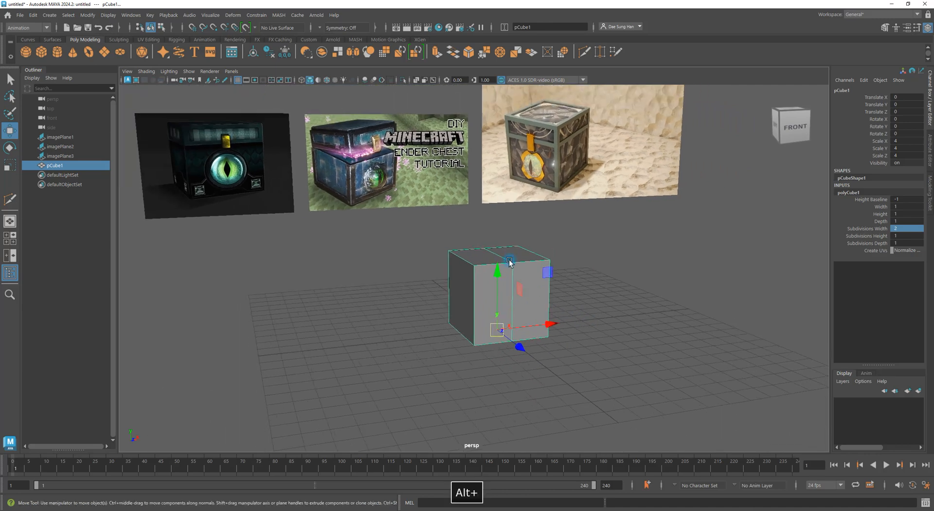
right_click(513, 252)
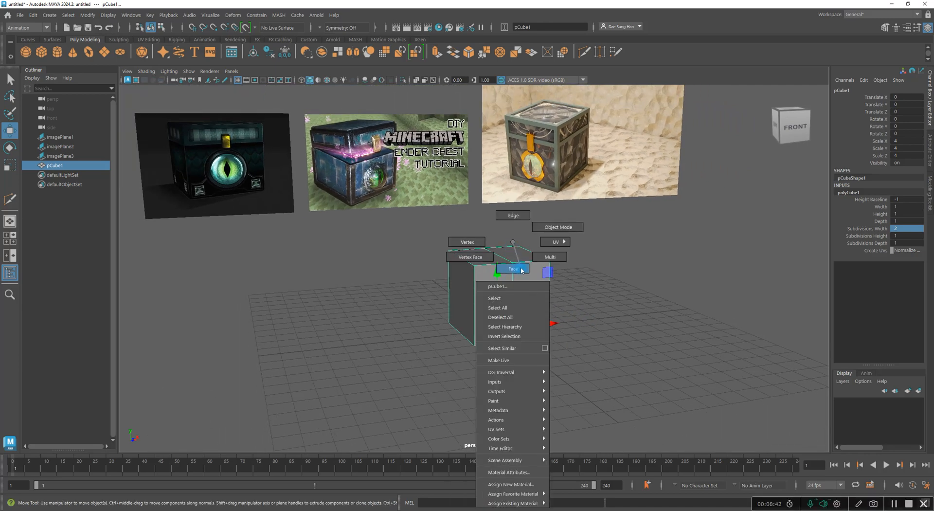
right_drag(521, 270, 523, 270)
mouse_move(663, 356)
alt+mouse_down()
mouse_move(614, 334)
mouse_move(660, 342)
alt+mouse_up()
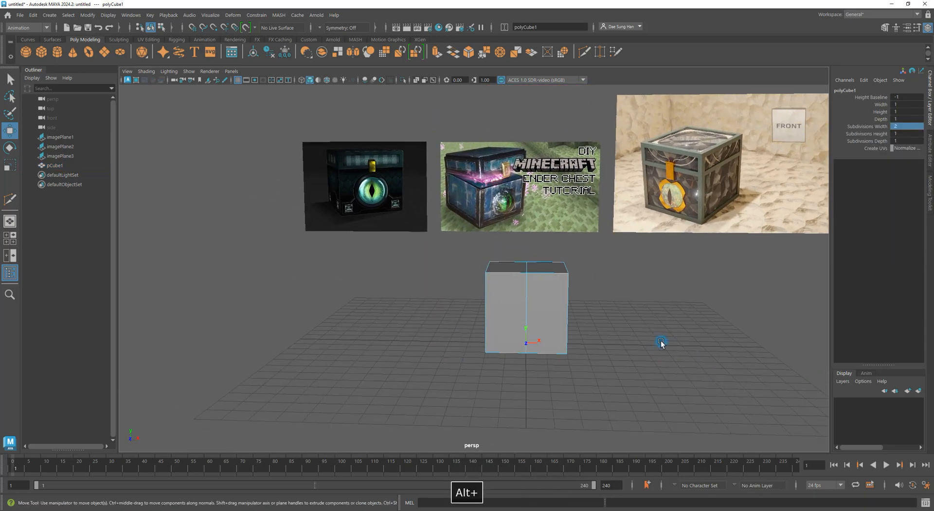
key(4)
alt+drag(716, 353, 640, 353)
alt+drag(639, 341, 641, 347)
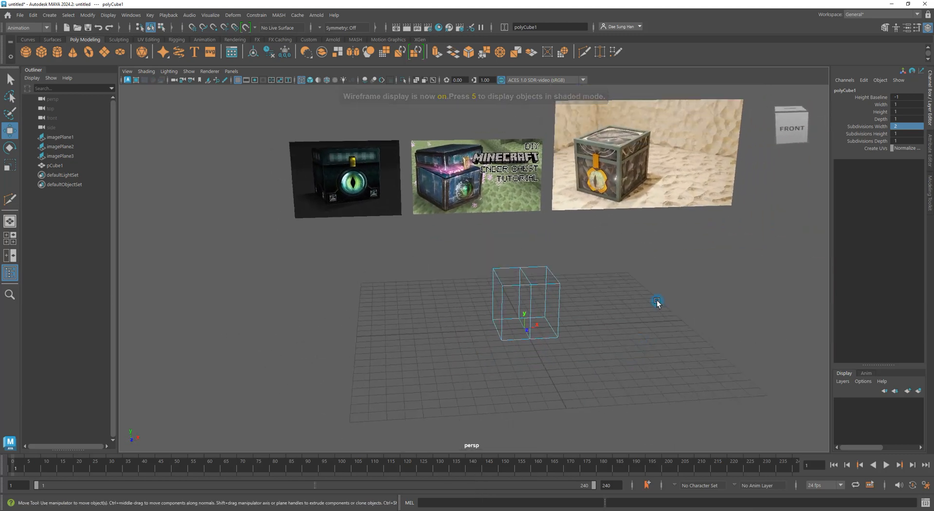
alt+drag(640, 275, 632, 271)
Select all faces on the left half of the cube and delete them.
drag(457, 298, 499, 356)
drag(422, 248, 500, 357)
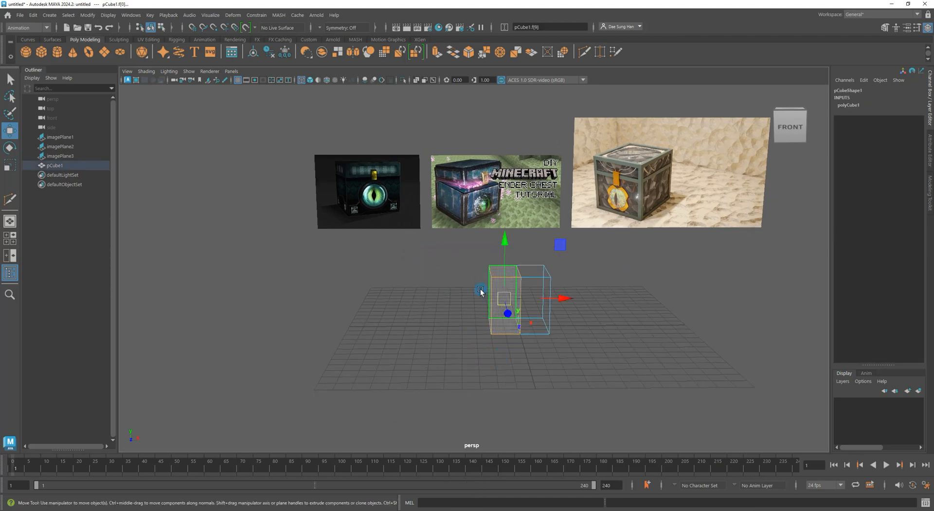
key(BackSpace)
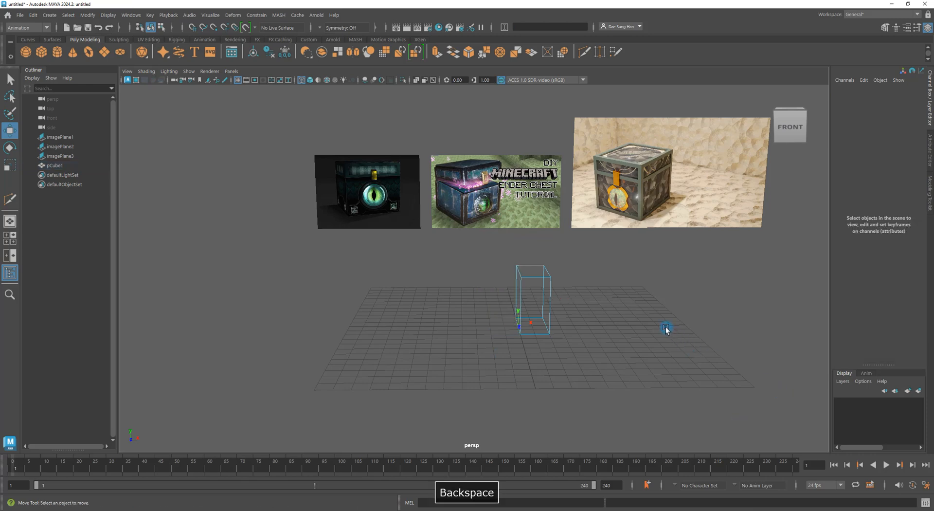
Restore shaded display, return the half cube to Object mode and activate the Select tool.
key(5)
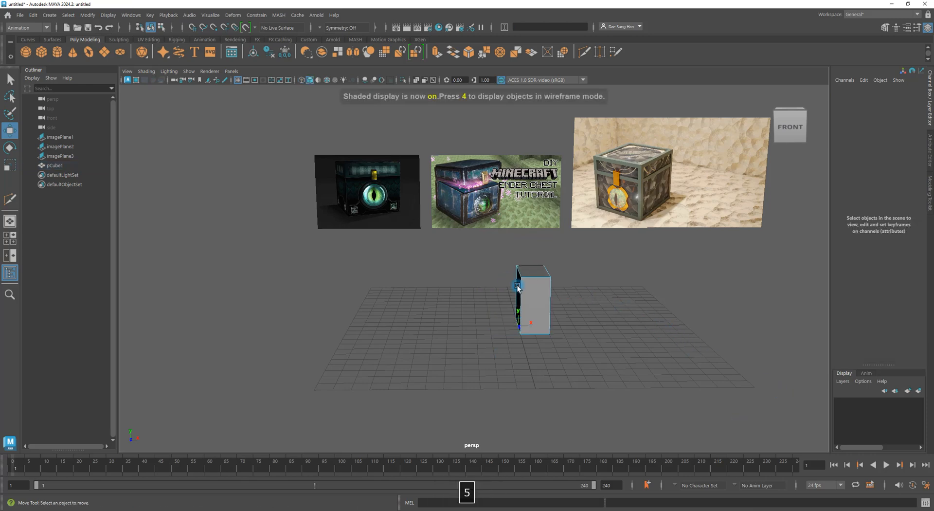
right_drag(507, 281, 576, 221)
alt+drag(581, 311, 627, 322)
alt+right_drag(628, 321, 684, 340)
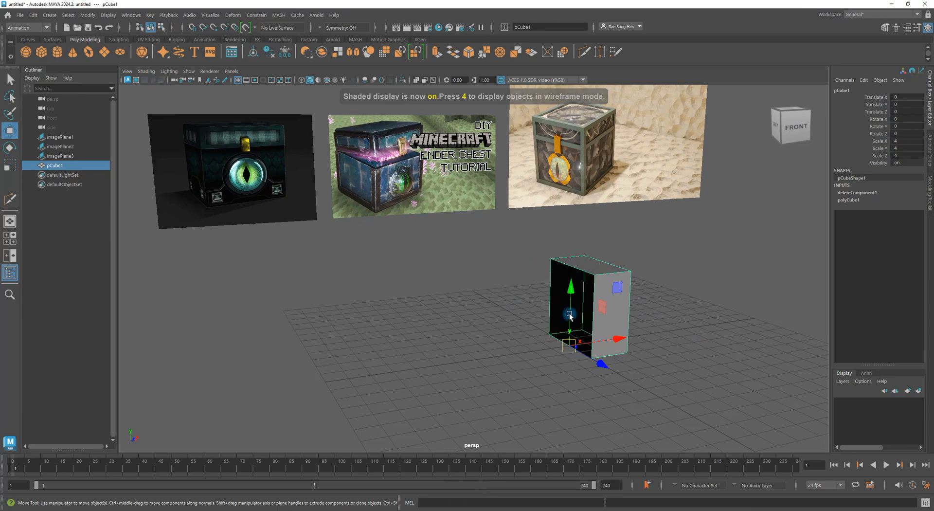
alt+drag(644, 364, 486, 319)
key(q)
alt+right_drag(486, 319, 604, 365)
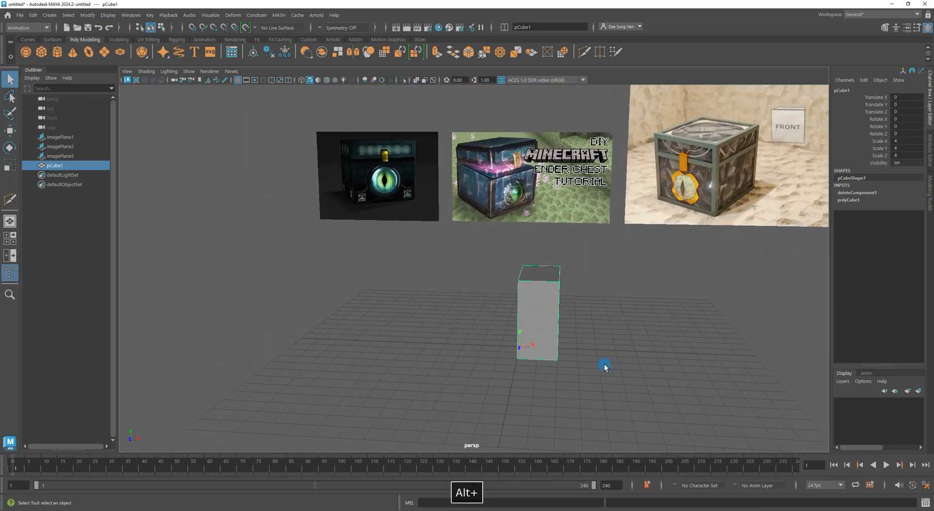
alt+drag(531, 331, 661, 366)
alt+drag(727, 338, 573, 294)
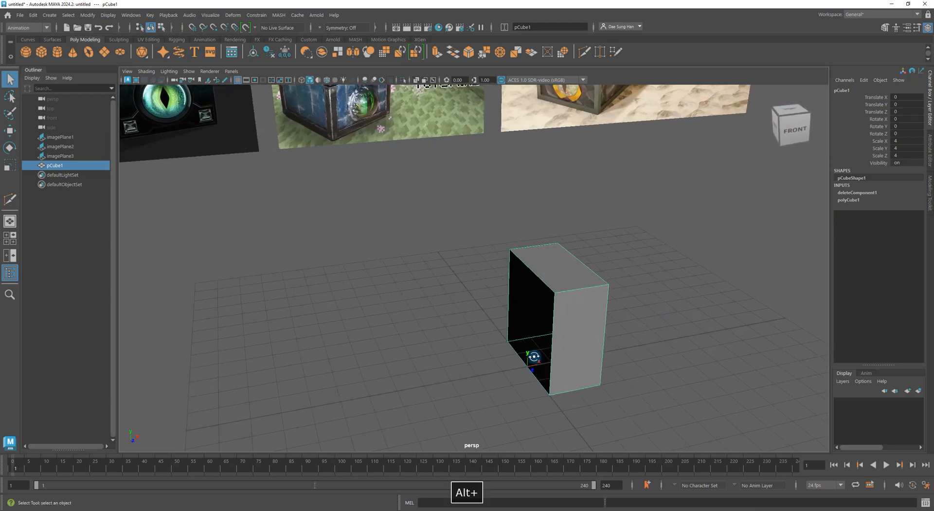
alt+drag(534, 357, 546, 355)
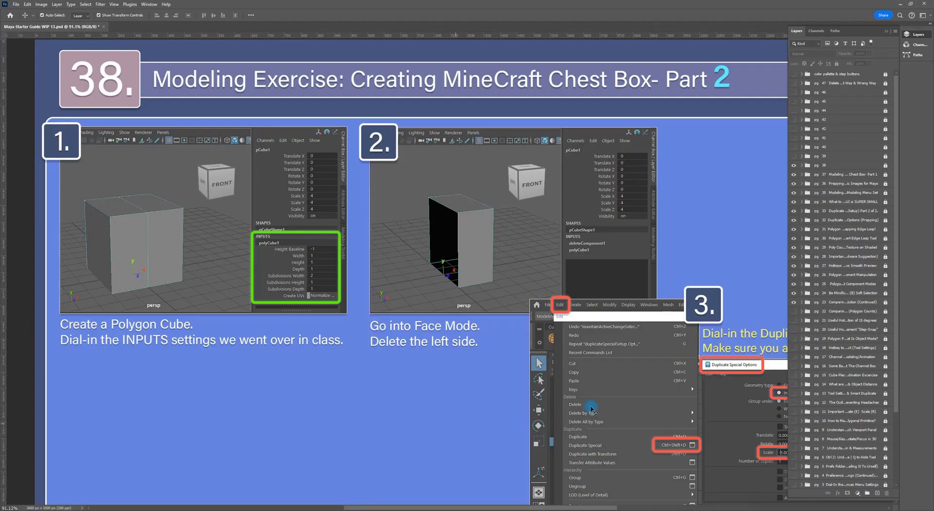
Switch to the Photoshop guide and examine step 3 of Part 2 on the Duplicate Special settings.
scroll(629, 389, down, 2)
key(space)
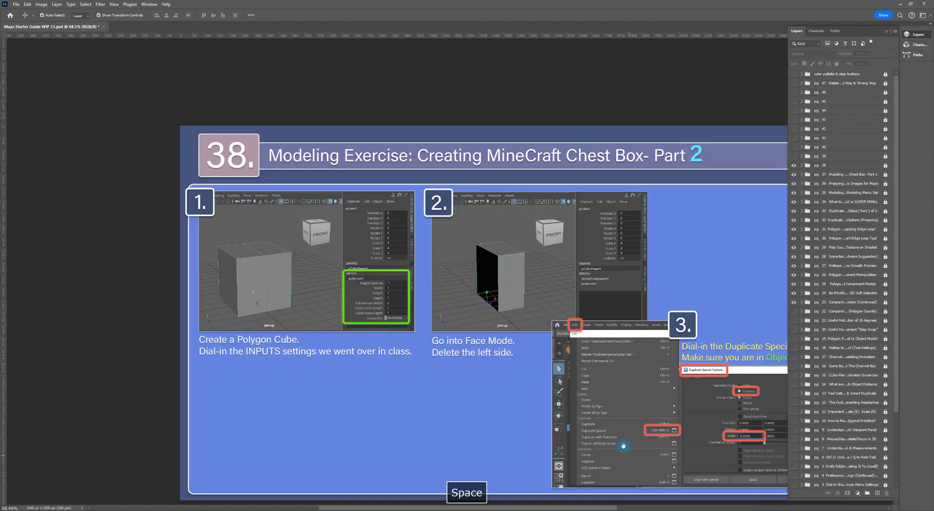
drag(629, 454, 412, 360)
scroll(412, 360, up, 2)
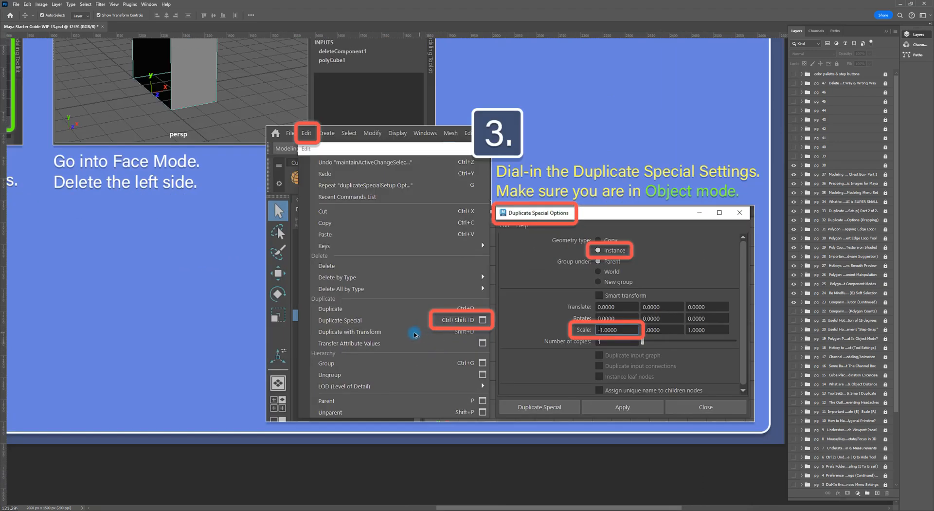
scroll(301, 187, down, 1)
key(space)
drag(266, 168, 606, 341)
drag(374, 176, 211, 121)
drag(578, 311, 397, 245)
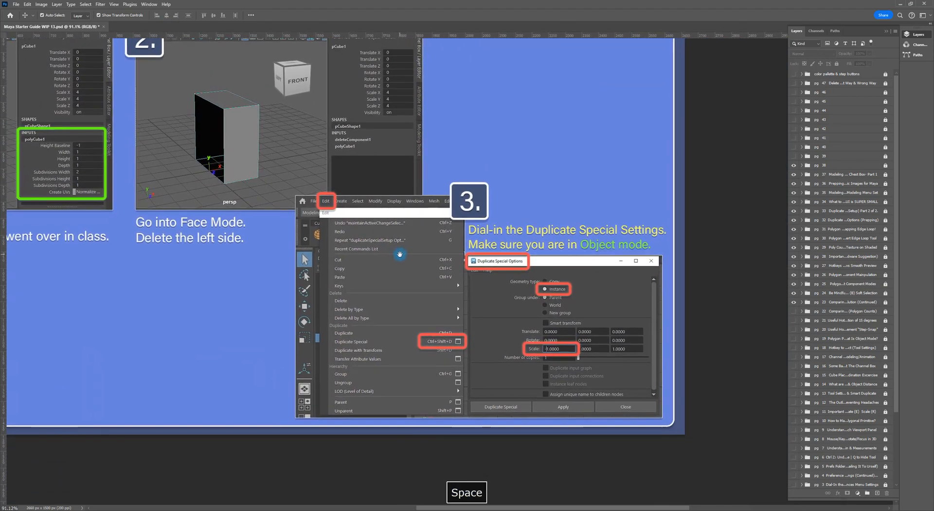
scroll(452, 253, up, 2)
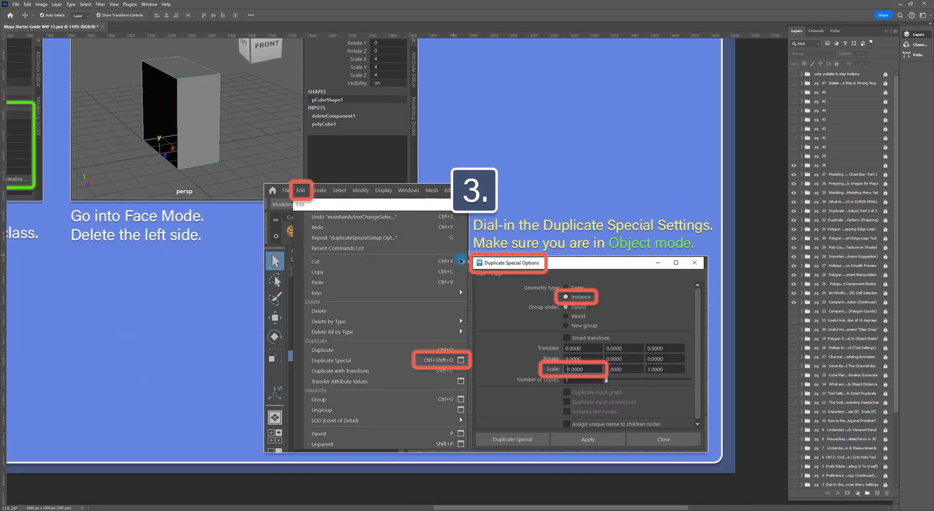
key(space)
drag(497, 283, 454, 241)
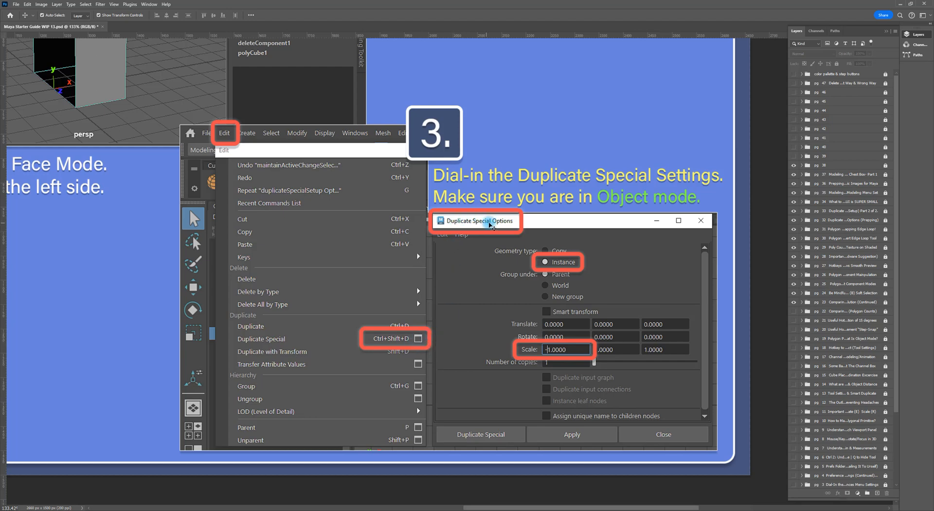
drag(578, 310, 478, 299)
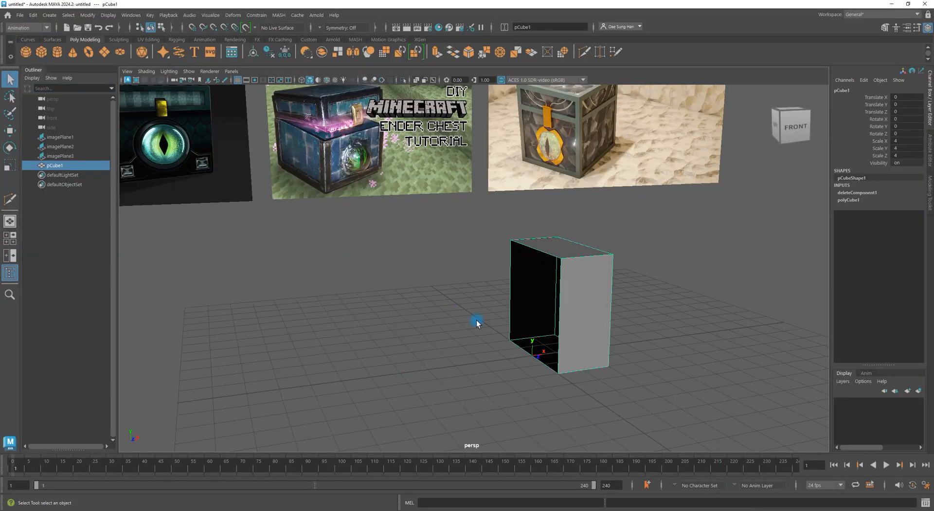
Back in Maya, mirror the half cube with Duplicate Special as an Instance with Scale X -1 and close the options.
alt+drag(477, 321, 509, 317)
key(w)
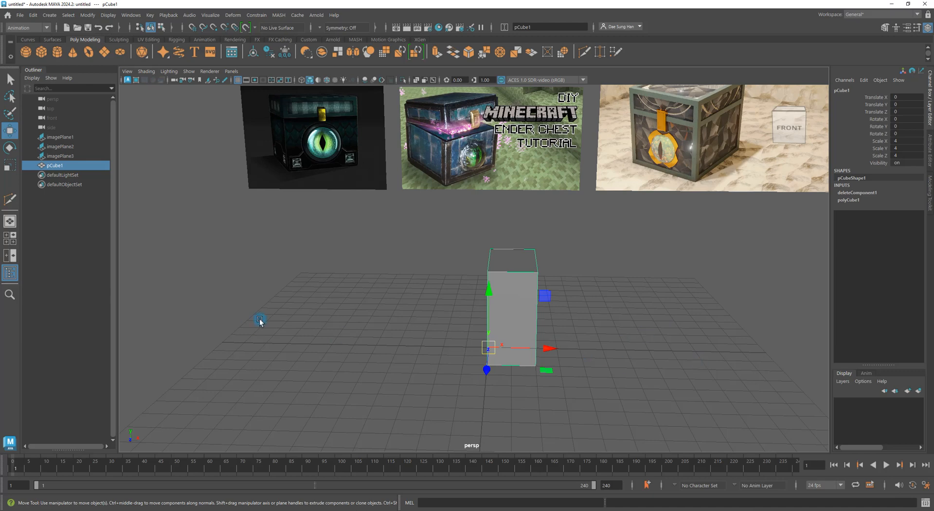
click(47, 17)
mouse_move(33, 15)
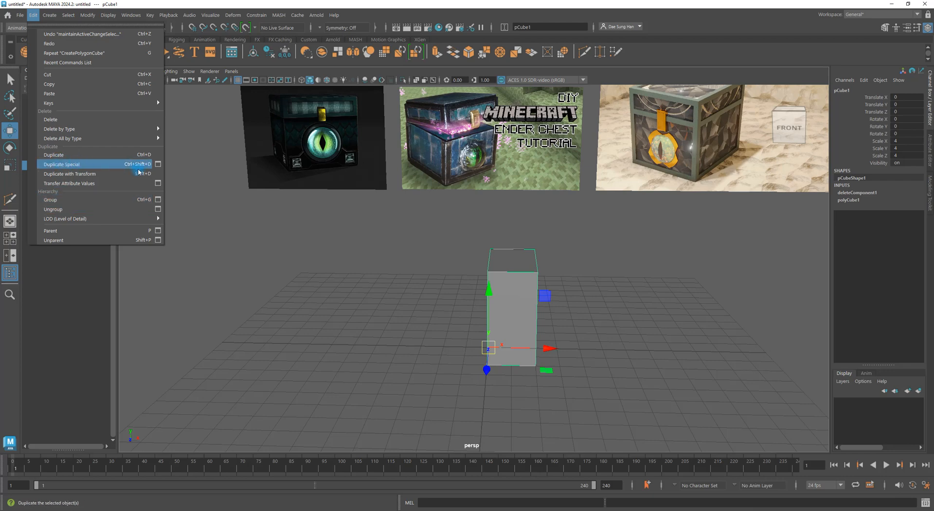
click(159, 164)
drag(555, 185, 701, 150)
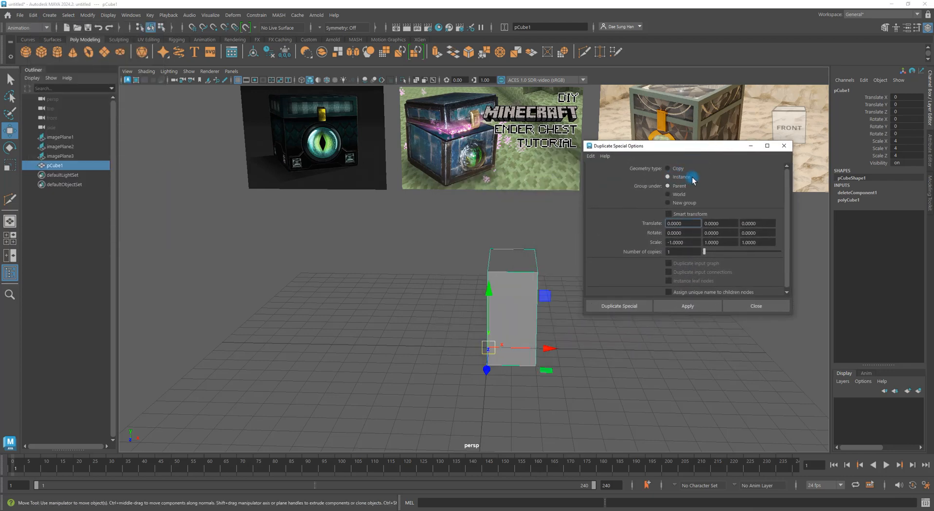
click(673, 307)
click(671, 245)
click(689, 307)
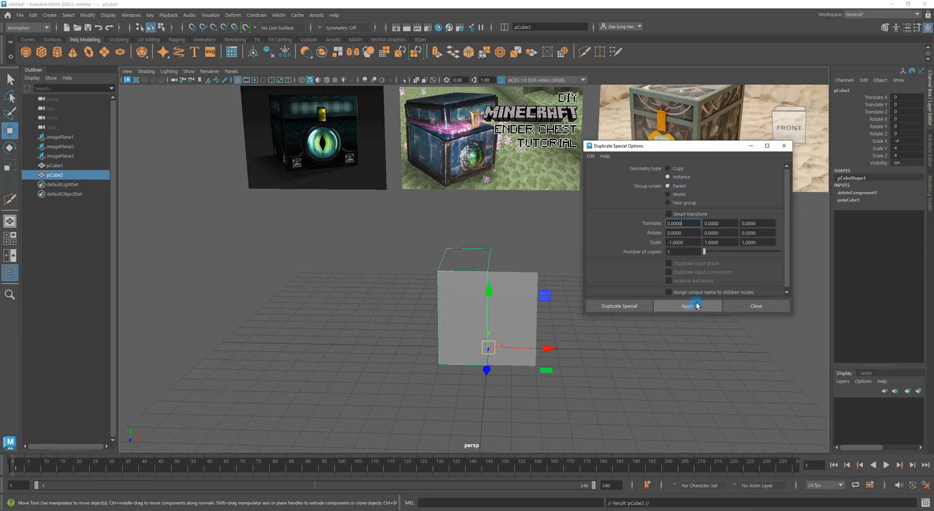
alt+drag(518, 329, 482, 331)
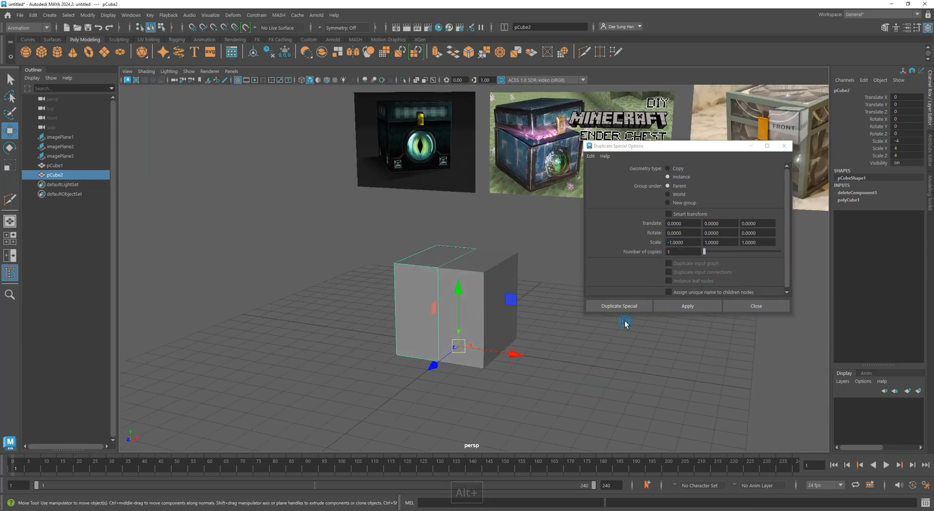
click(756, 305)
Deselect the mirrored half cube and display wireframe over the shaded objects in the viewport.
alt+drag(553, 317, 577, 323)
click(727, 328)
alt+drag(727, 327, 675, 314)
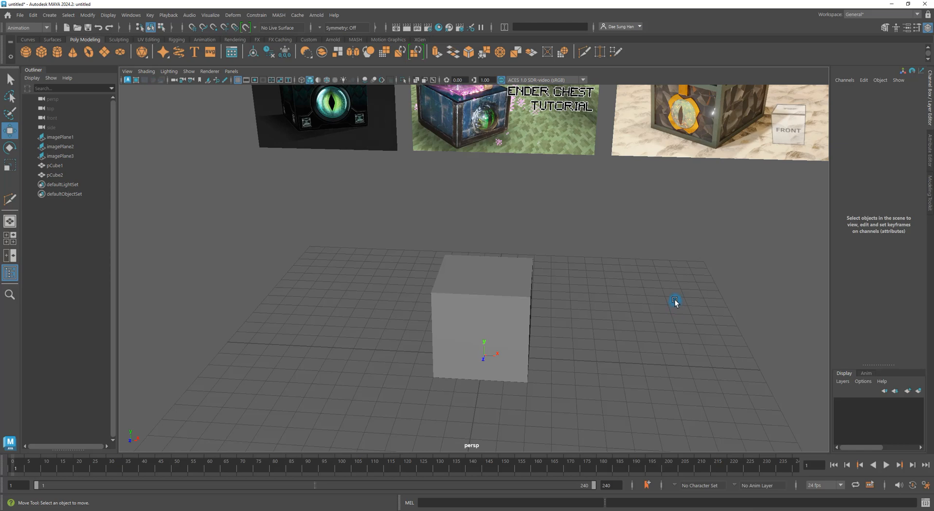
key(alt+5)
mouse_move(664, 302)
alt+mouse_down()
mouse_move(622, 296)
mouse_move(643, 296)
alt+mouse_up()
Select the original half cube, try Vertex mode on it and return it to Object mode.
click(466, 273)
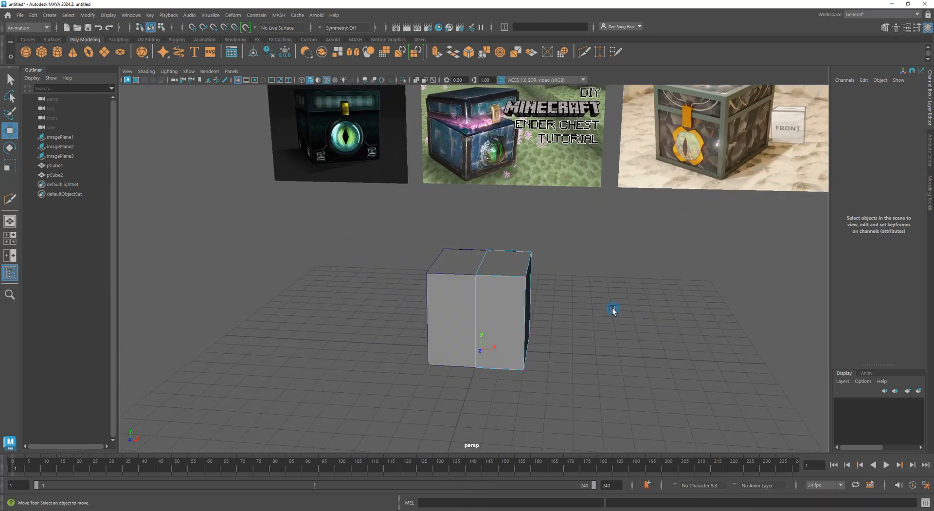
click(492, 263)
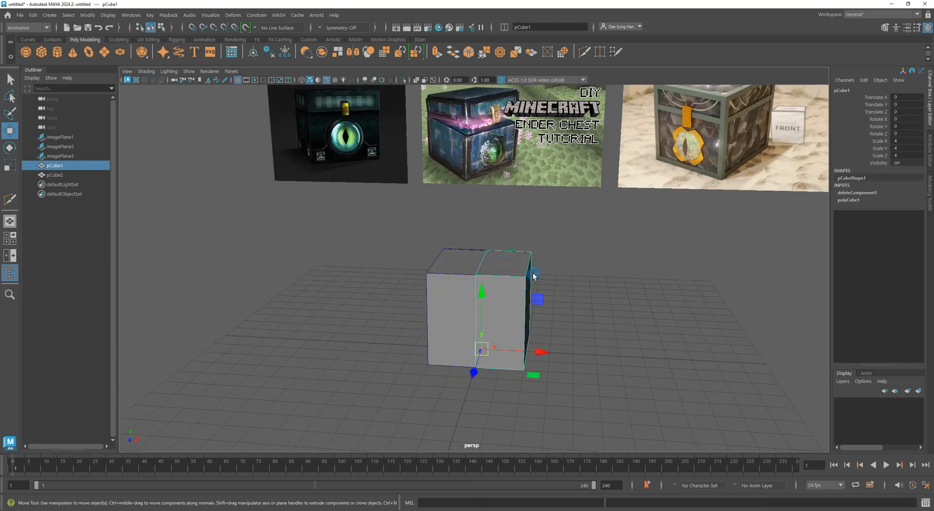
right_click(508, 263)
mouse_move(509, 258)
right_down()
mouse_move(514, 245)
mouse_move(465, 242)
right_up()
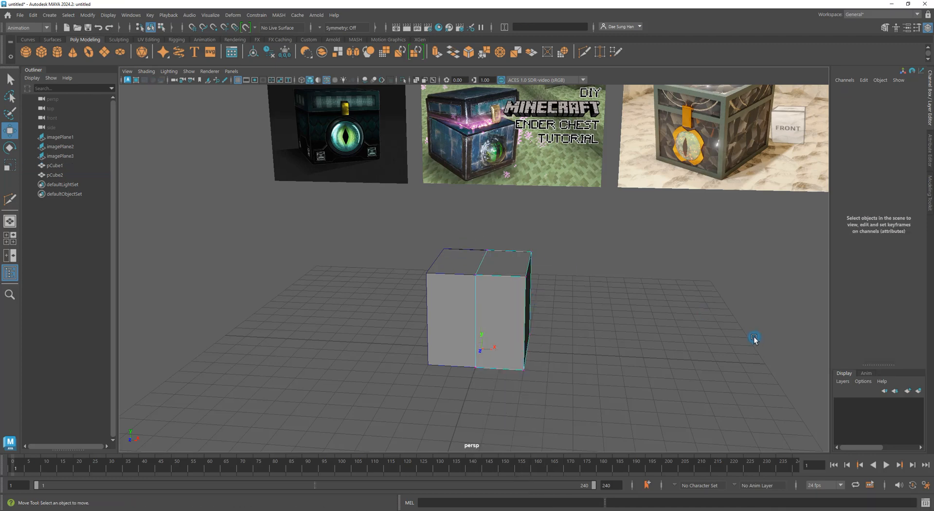
right_click(508, 243)
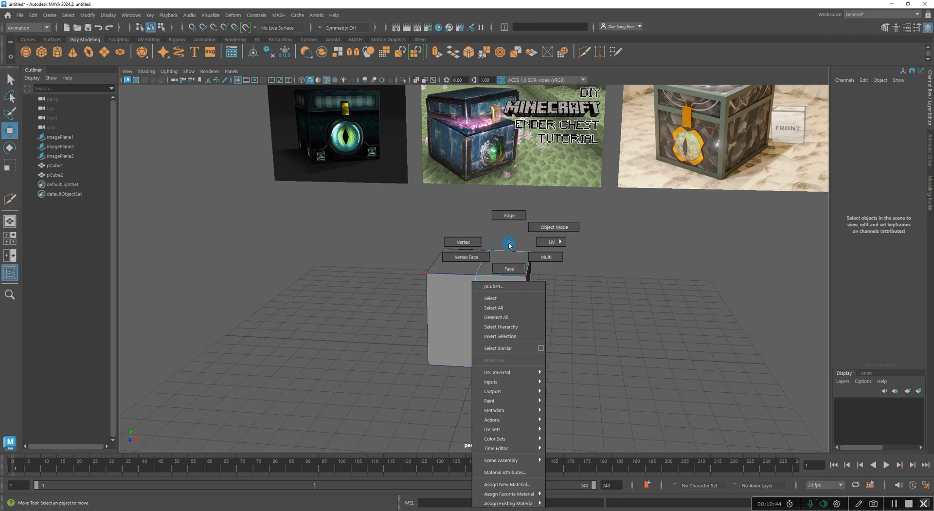
click(595, 203)
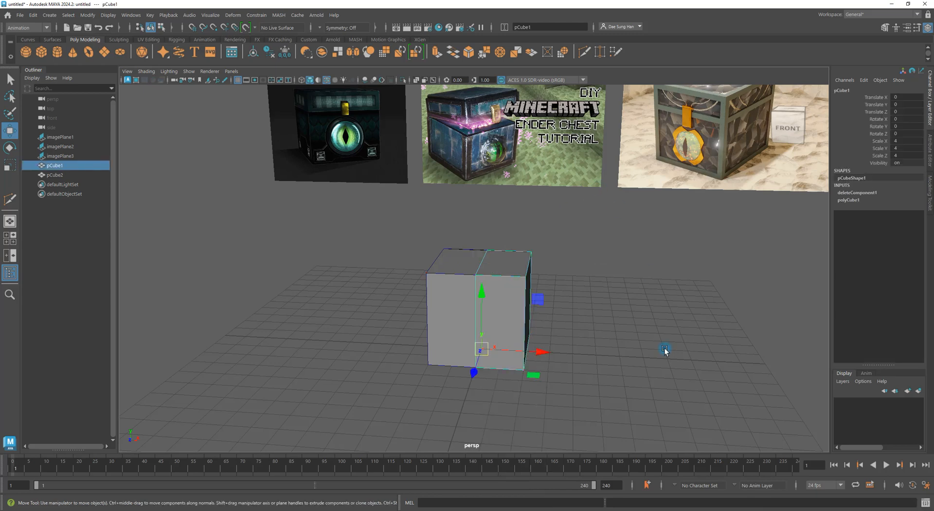
Try Vertex Face mode on the original half cube and switch it back to Vertex mode.
mouse_move(518, 249)
right_down()
mouse_move(479, 257)
mouse_move(469, 245)
mouse_move(334, 208)
right_up()
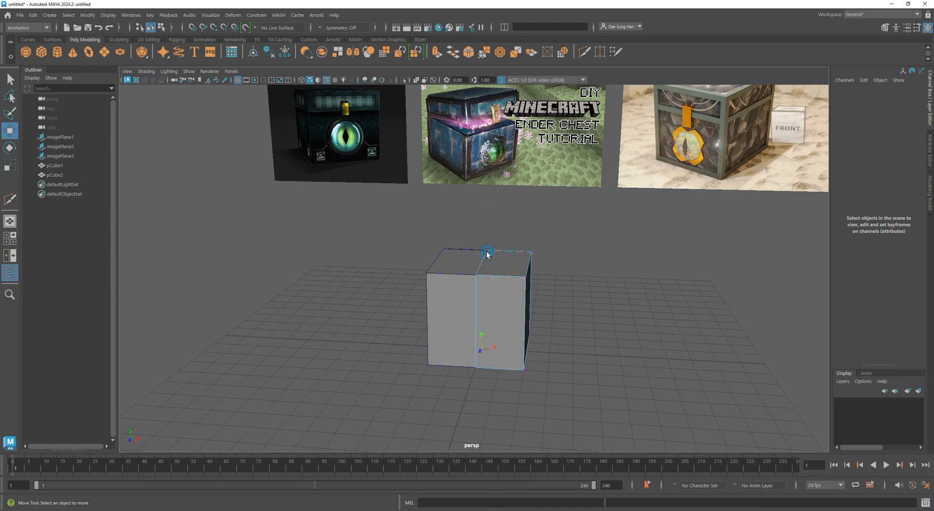
mouse_move(501, 241)
right_down()
mouse_move(537, 248)
mouse_move(501, 267)
mouse_move(478, 258)
right_up()
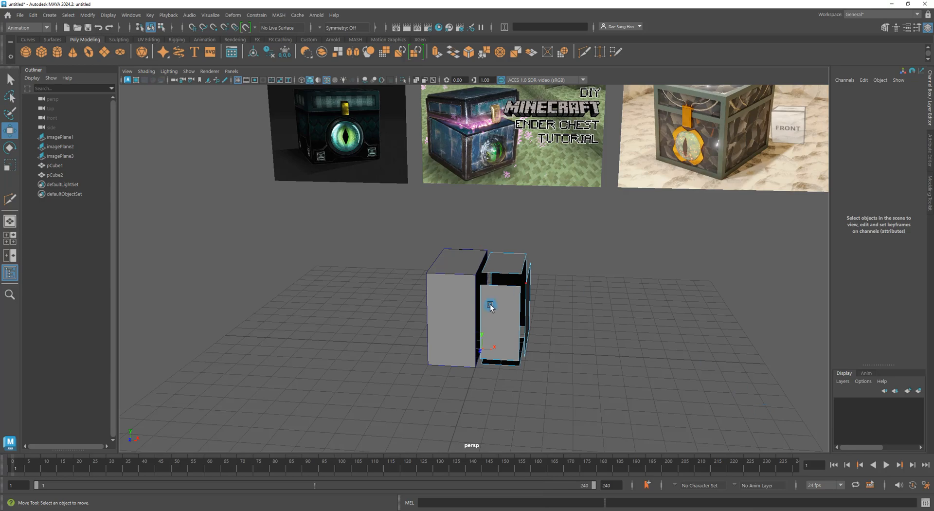
mouse_move(606, 328)
alt+mouse_down()
mouse_move(552, 329)
mouse_move(611, 334)
alt+mouse_up()
right_drag(512, 242, 415, 240)
alt+drag(627, 374, 600, 340)
drag(646, 358, 606, 285)
alt+drag(672, 300, 635, 256)
key(z)
click(702, 333)
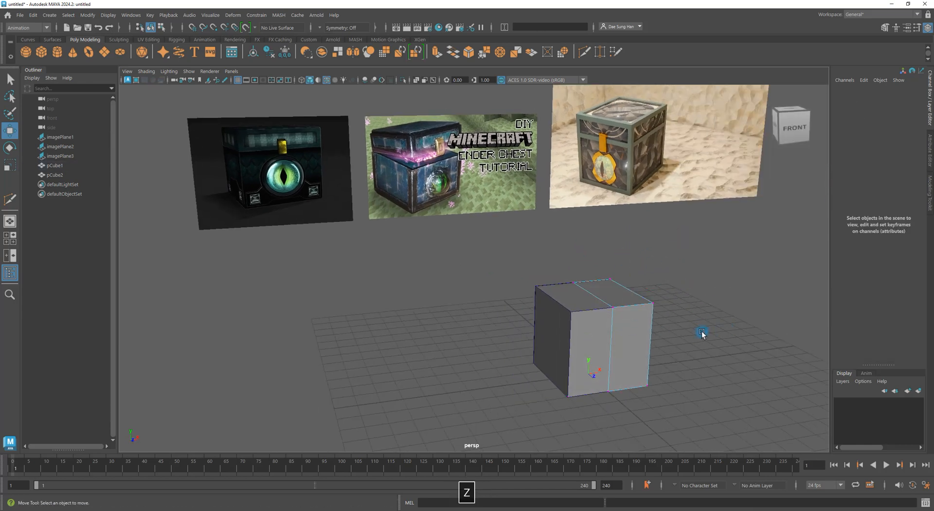
Return the original half cube to Object mode and deselect it.
alt+drag(681, 324, 582, 317)
right_drag(581, 316, 588, 225)
click(667, 331)
alt+drag(667, 330, 632, 298)
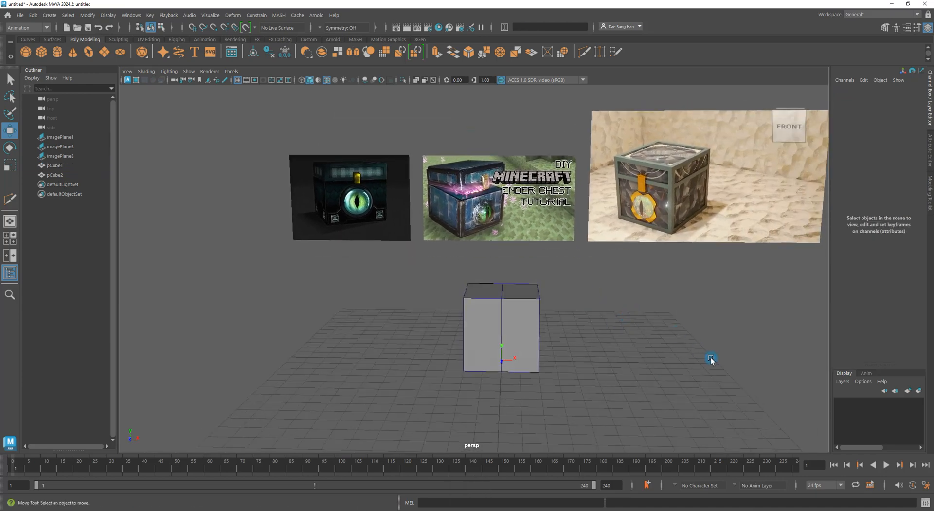